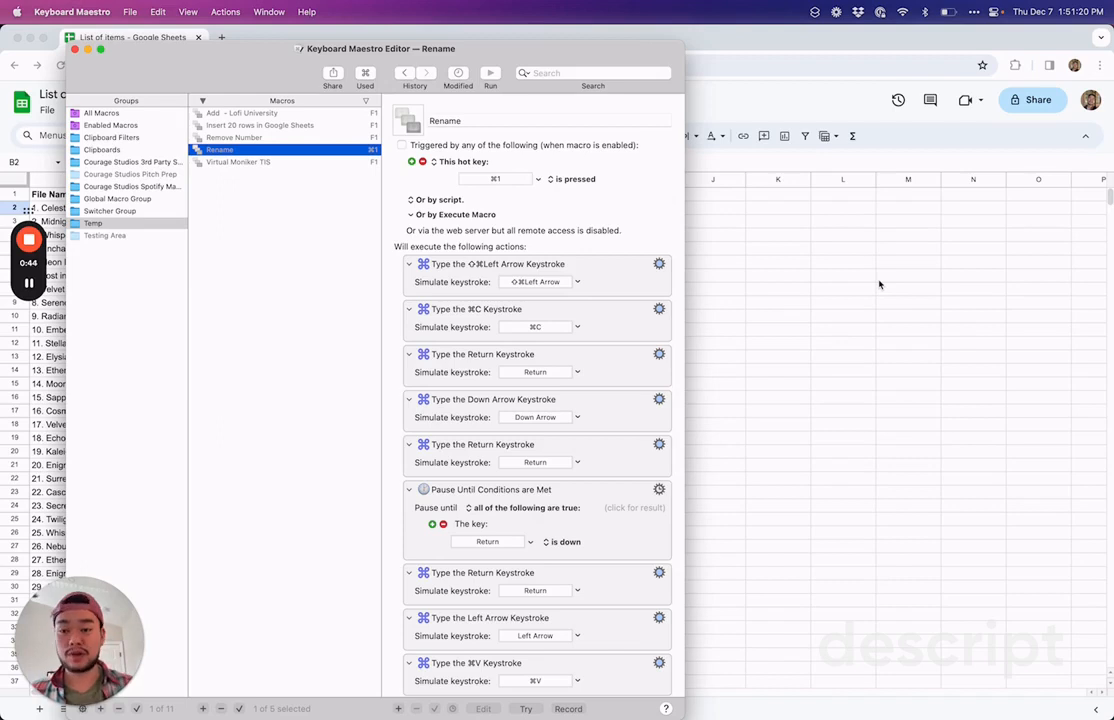
# - Create a new macro named "Append Artist Name" in the Temp group
pyautogui.click(123, 226)
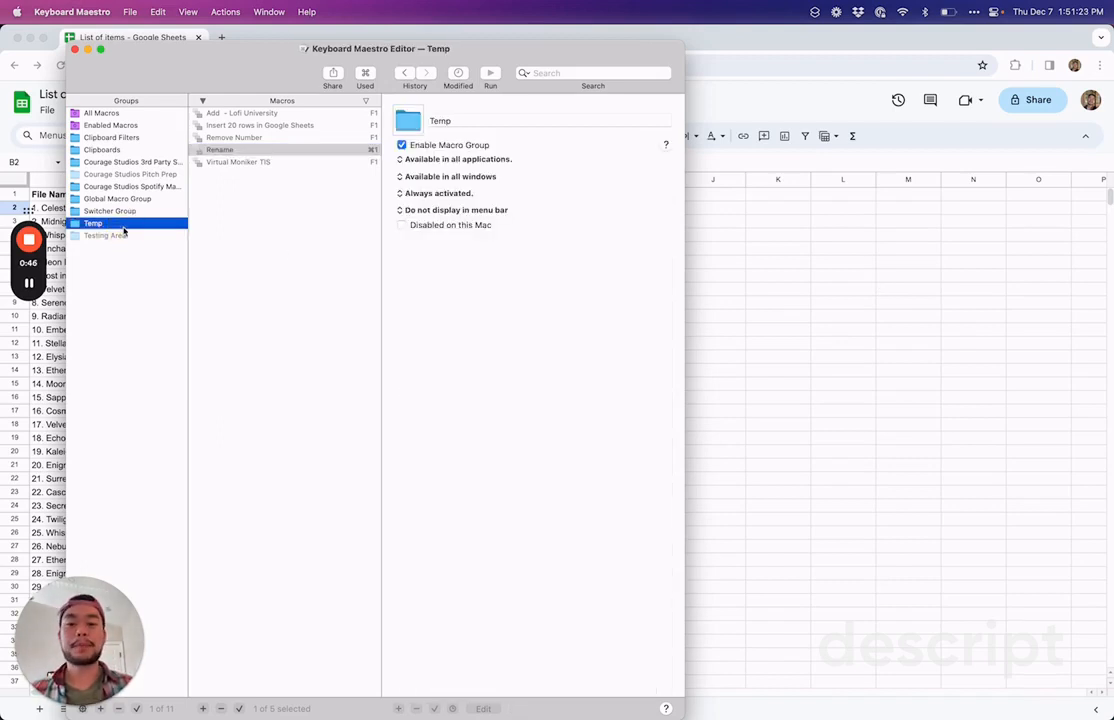
pyautogui.moveTo(463, 62); pyautogui.dragTo(604, 55)
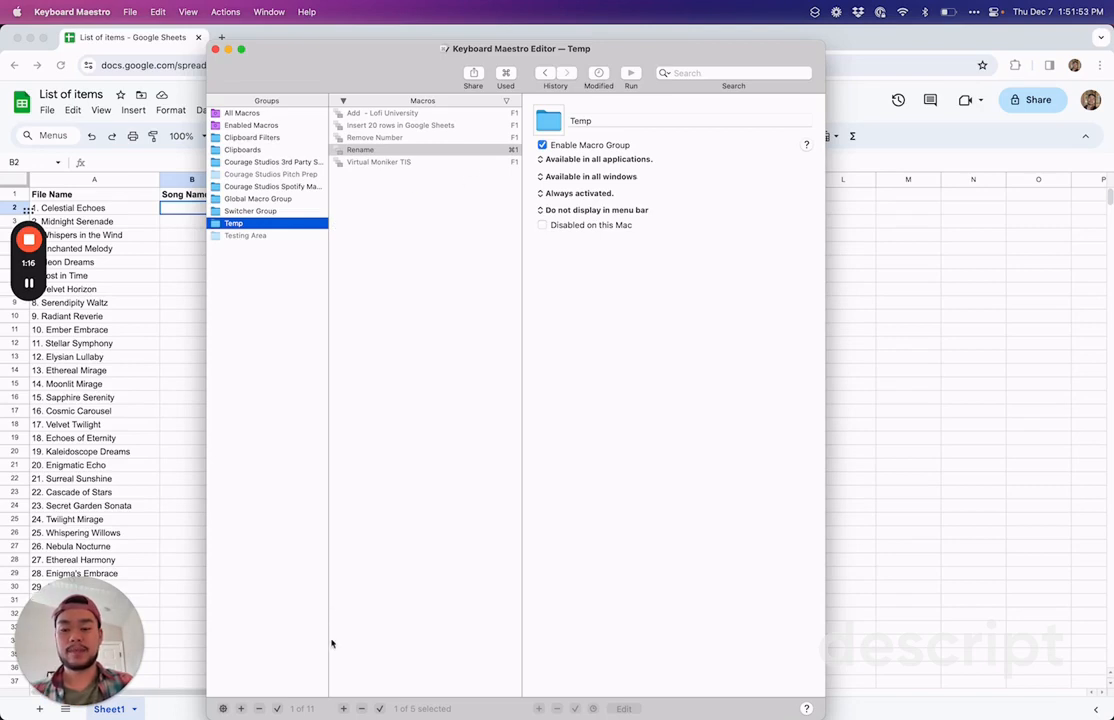
pyautogui.click(343, 709)
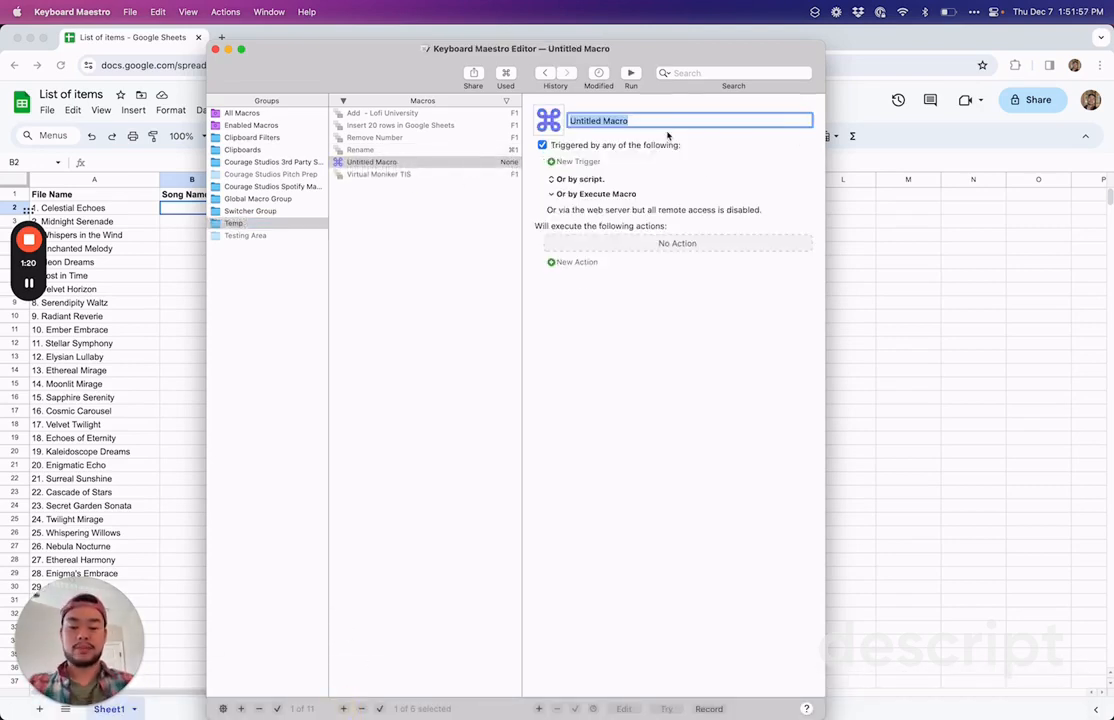
pyautogui.write('Append Artist')
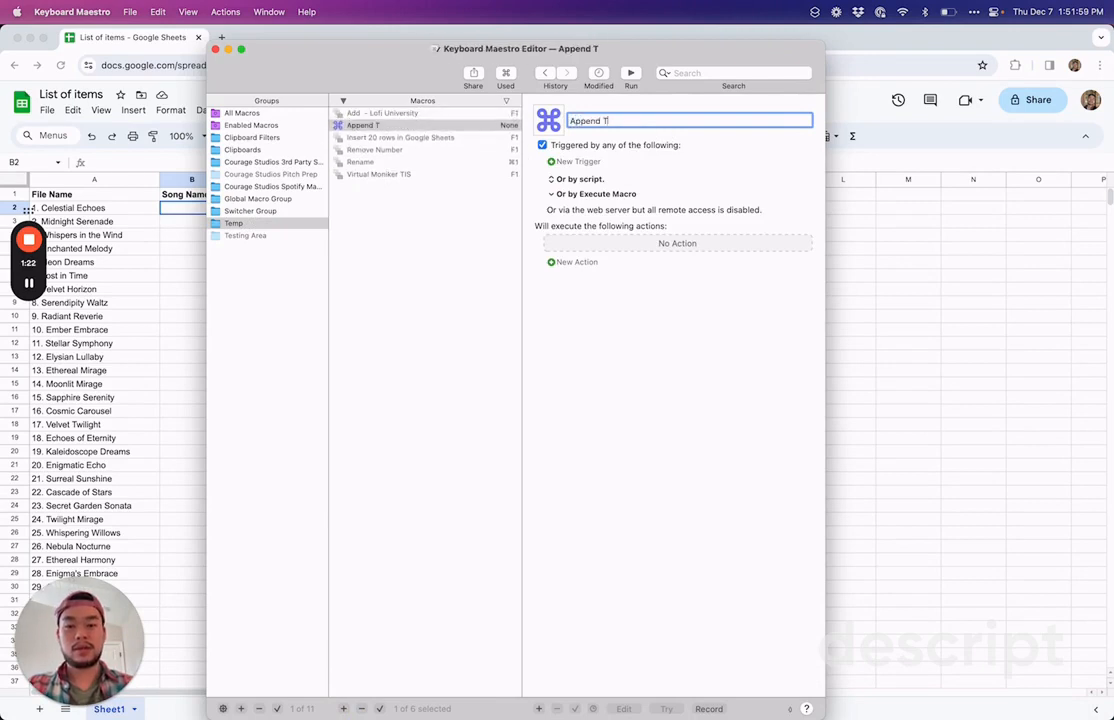
pyautogui.write(' Name')
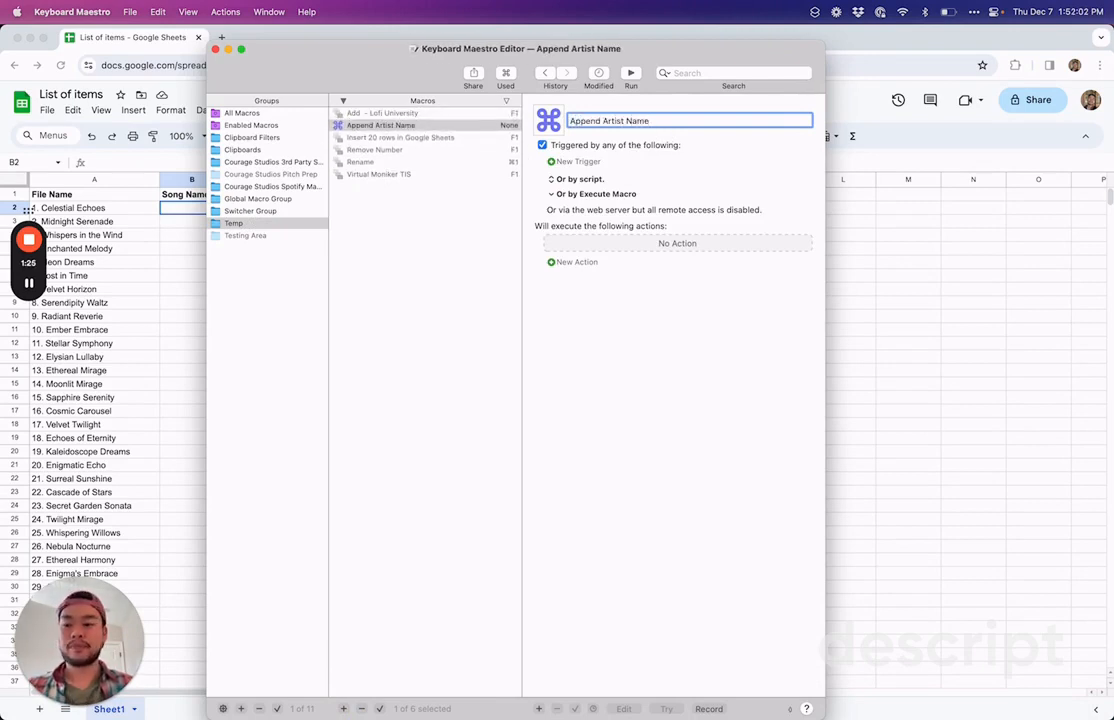
# - Add a hot key trigger for F1 to the Append Artist Name macro and keep the triggers enabled
pyautogui.click(577, 161)
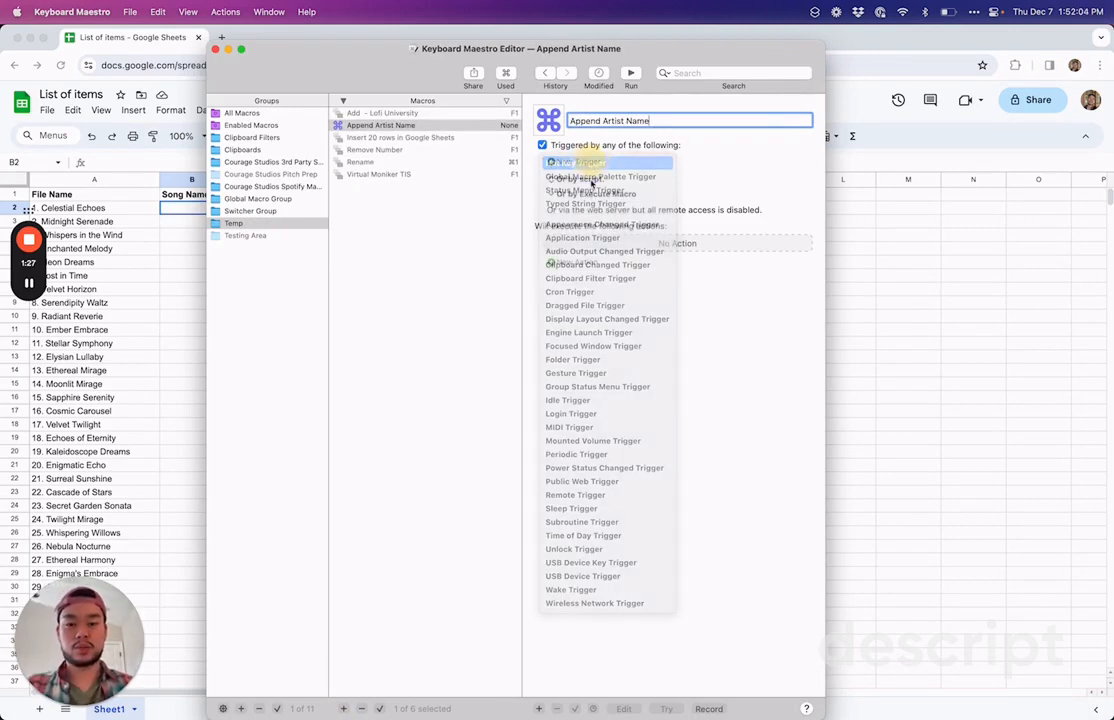
pyautogui.press('F1')
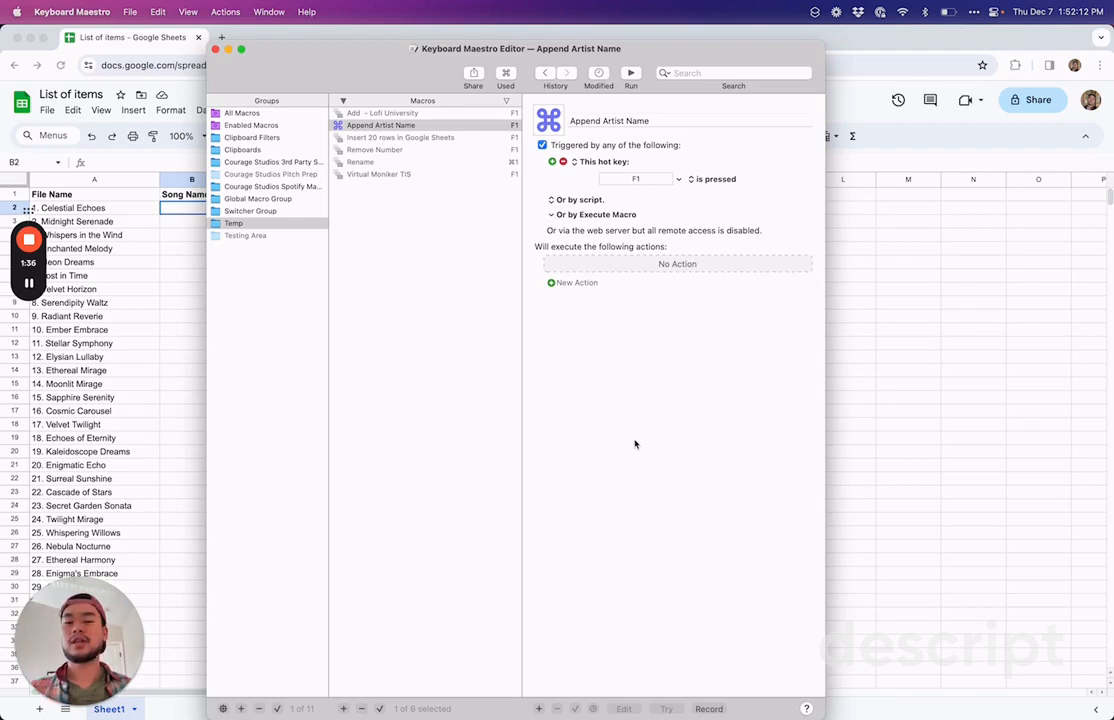
pyautogui.click(543, 146)
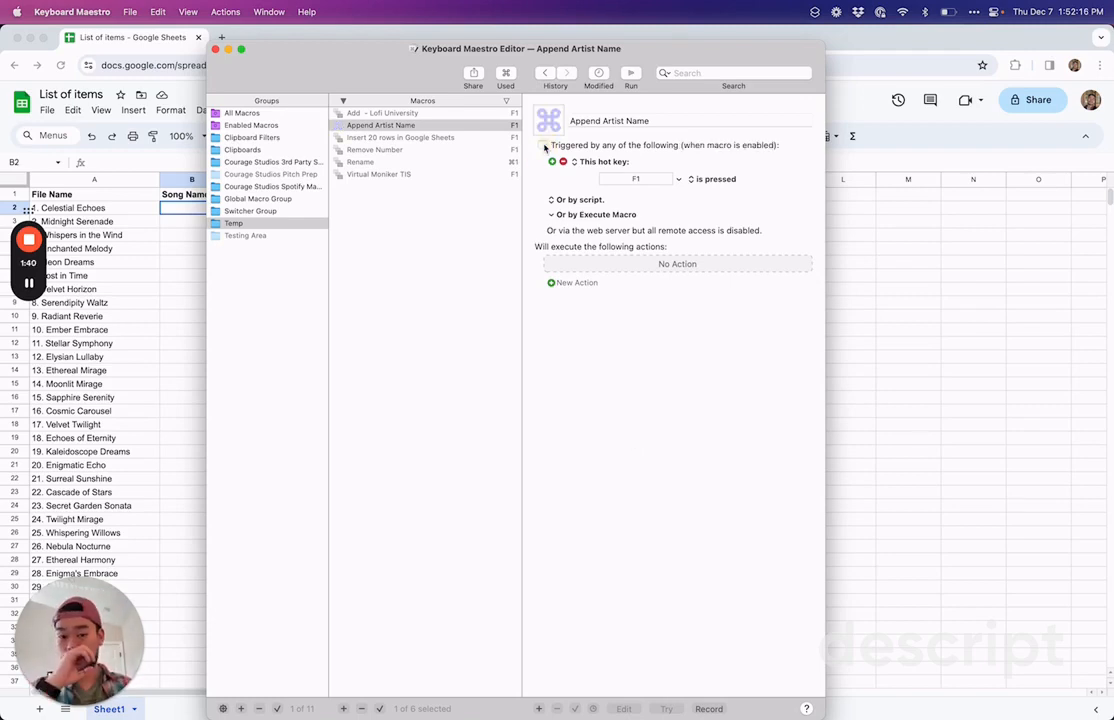
pyautogui.click(543, 146)
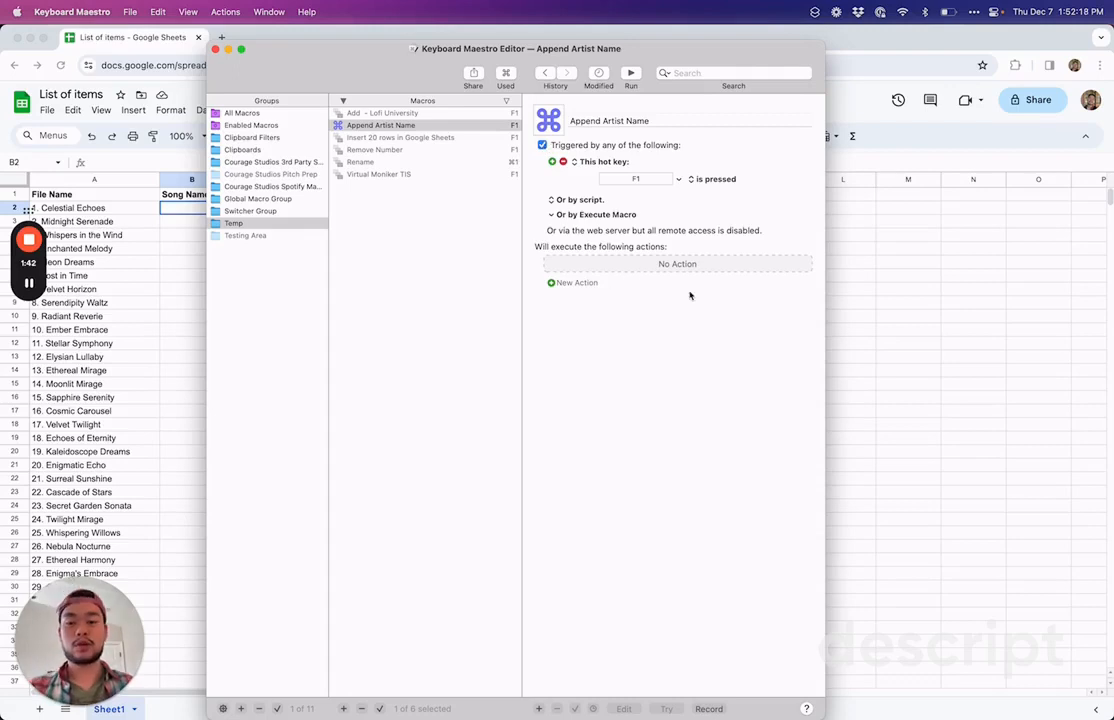
# - Switch to Google Sheets and enter "Artist Name" in D1 and "For Atlas" in E1
pyautogui.click(920, 310)
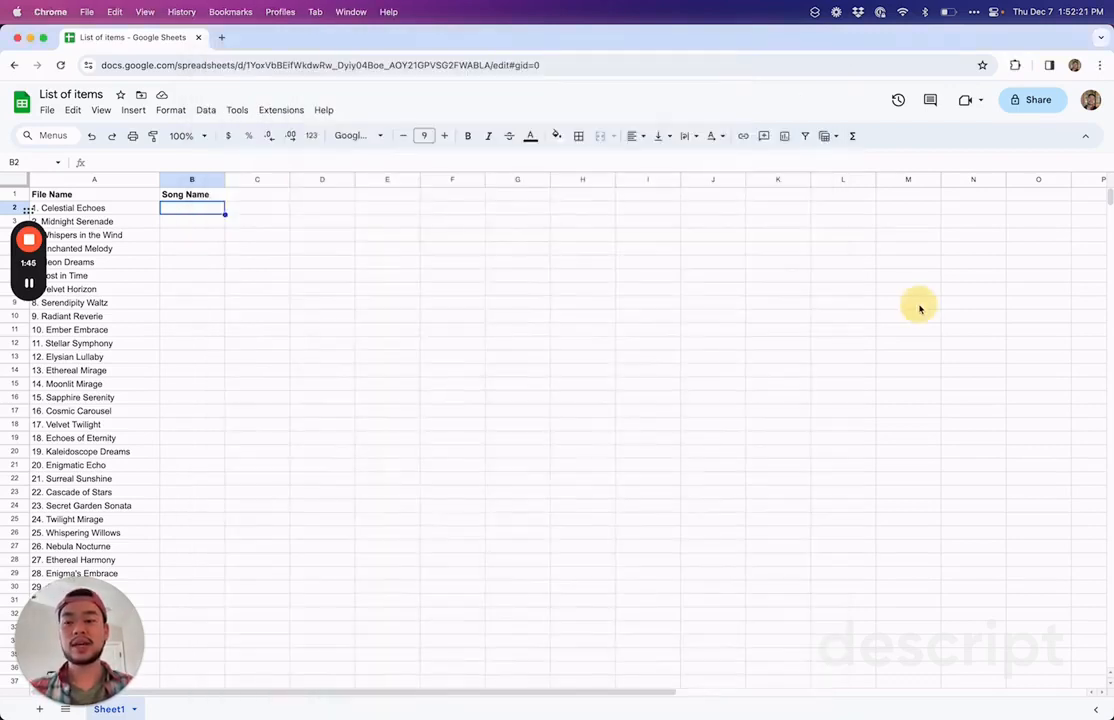
pyautogui.click(324, 198)
pyautogui.write('Artist Name')
pyautogui.press('Return')
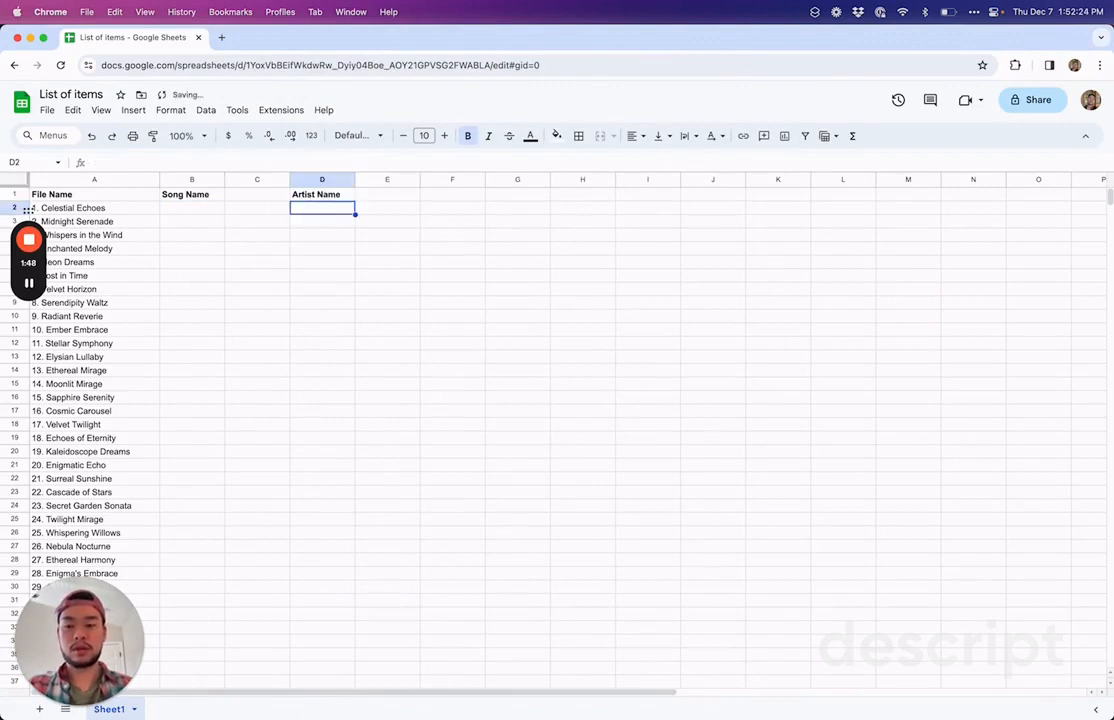
pyautogui.click(390, 196)
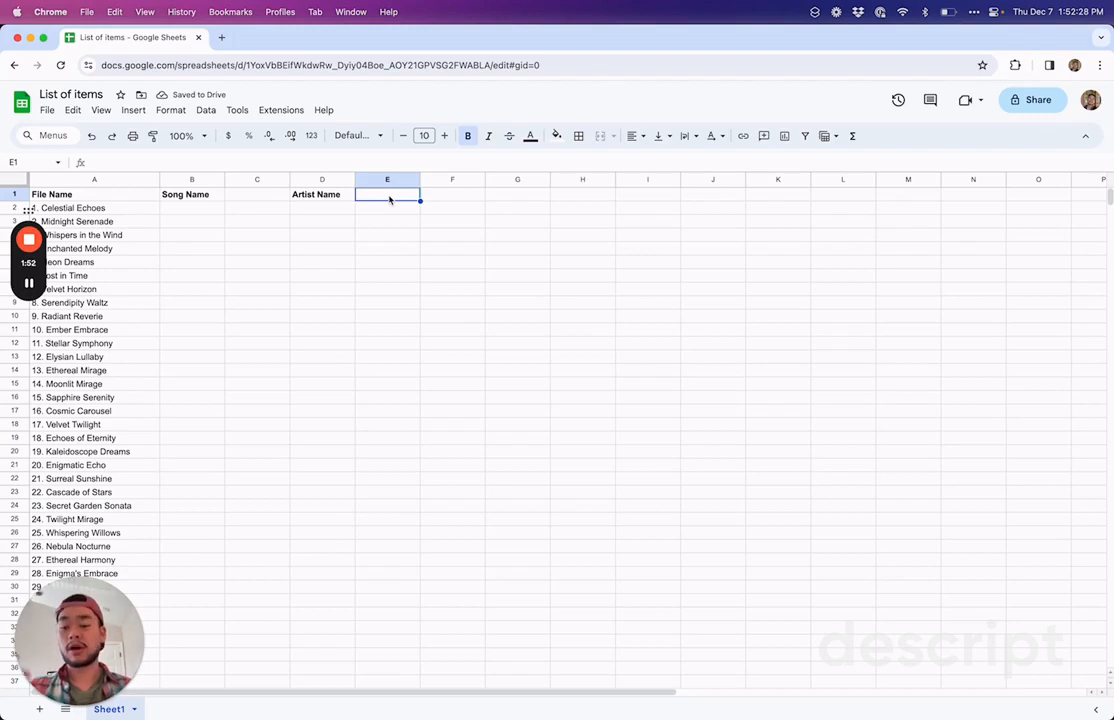
pyautogui.write('For Atlas')
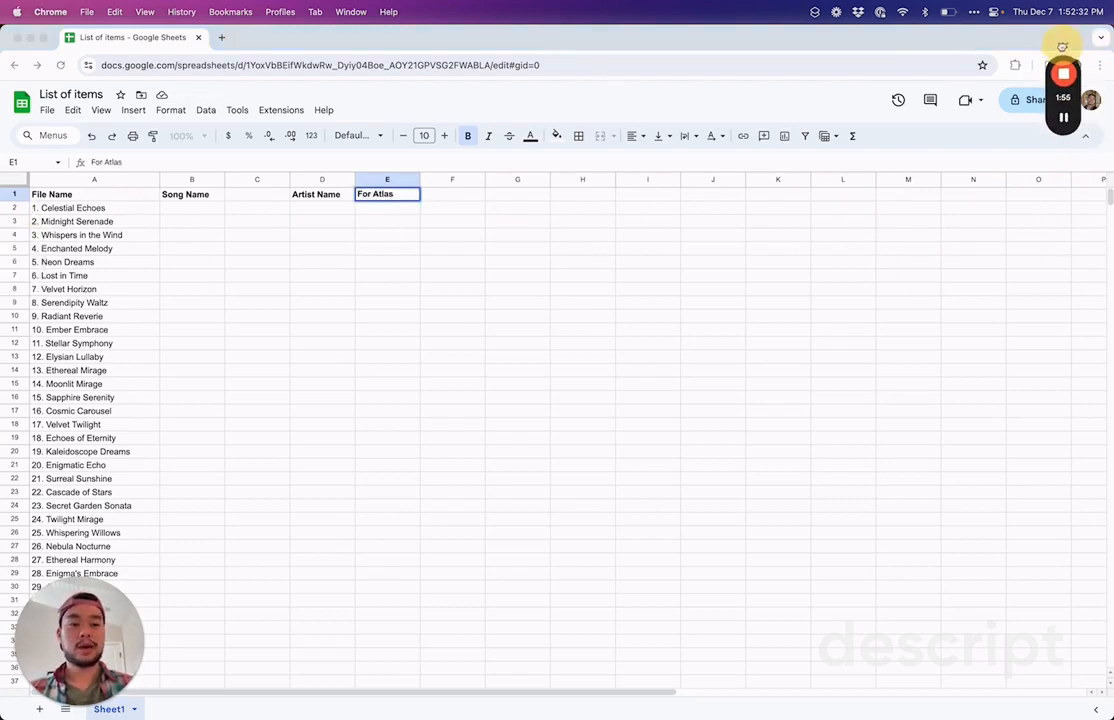
pyautogui.click(148, 210)
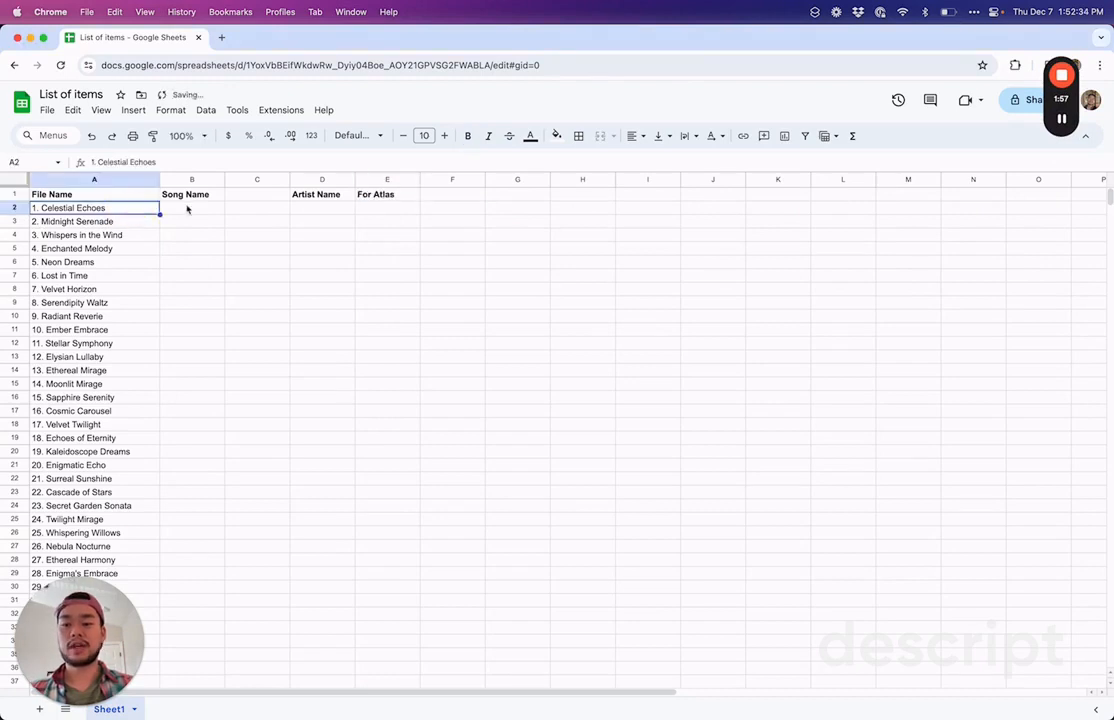
pyautogui.click(190, 208)
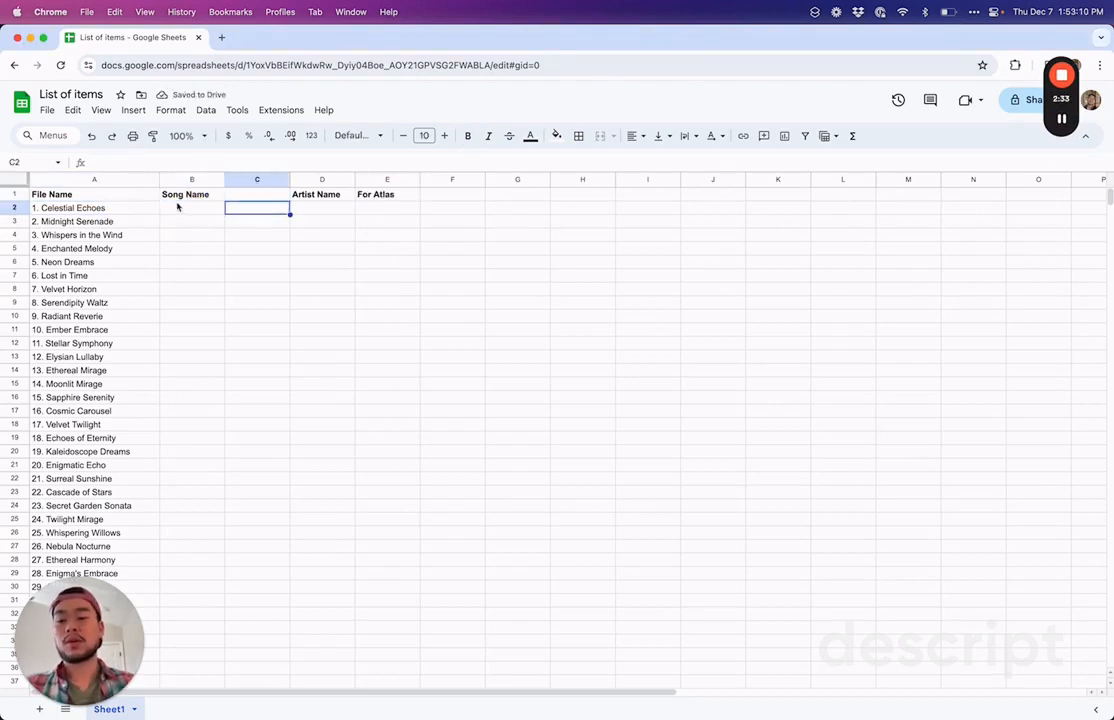
pyautogui.click(194, 208)
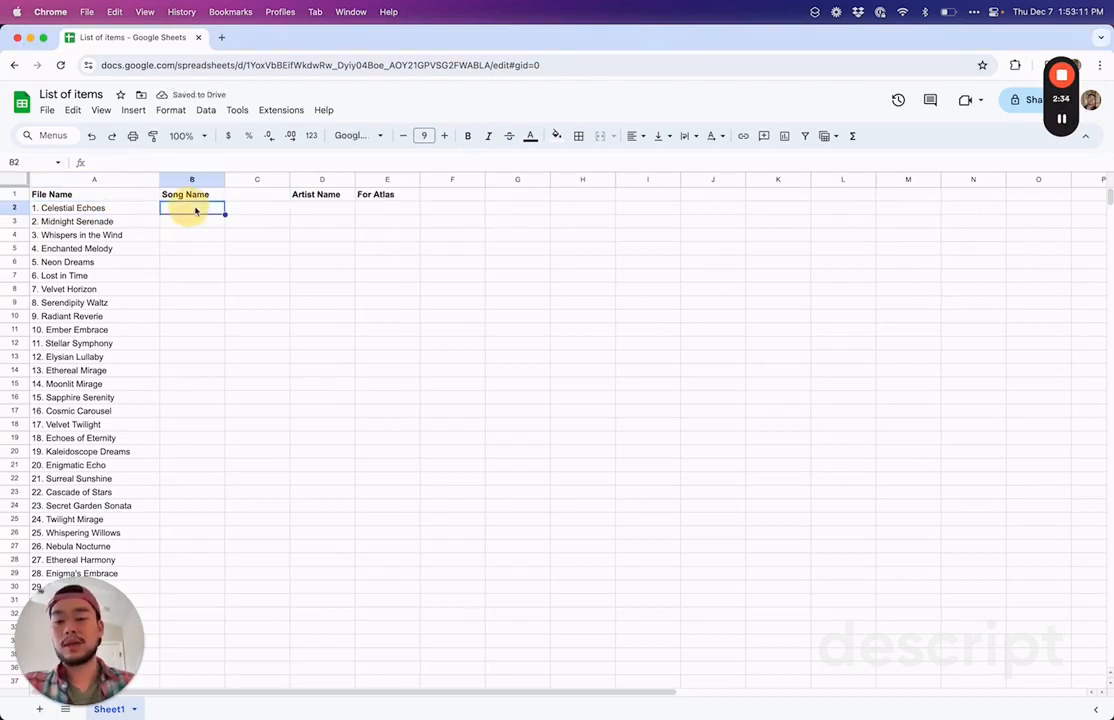
pyautogui.click(408, 198)
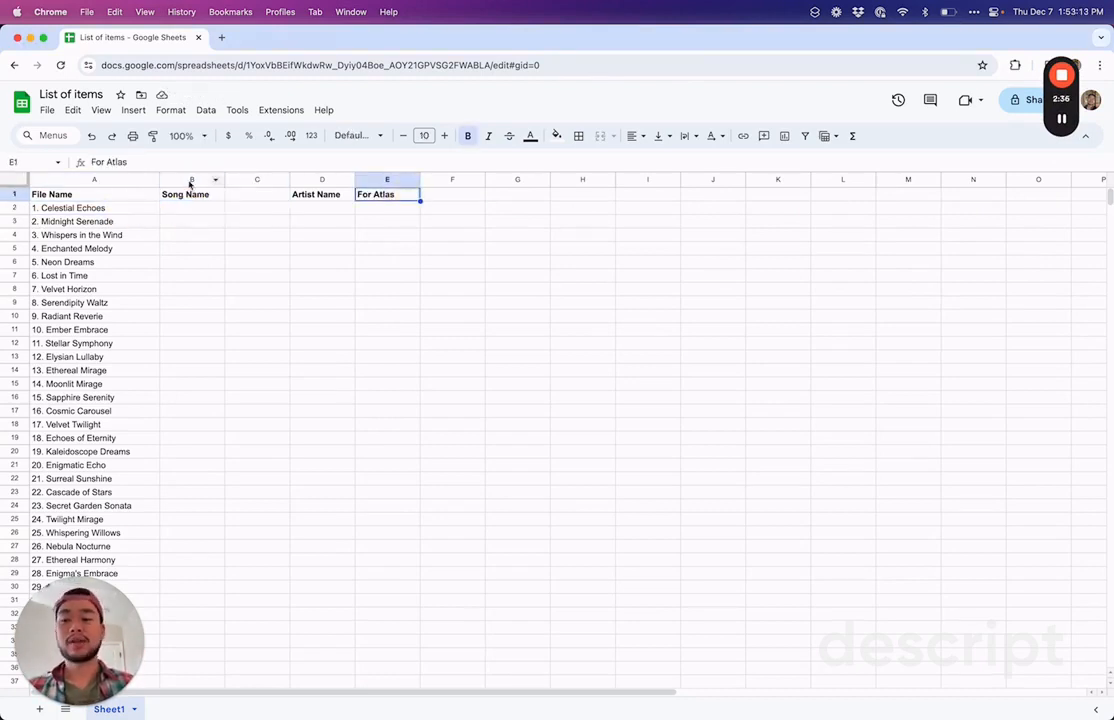
pyautogui.click(117, 210)
pyautogui.click(214, 210)
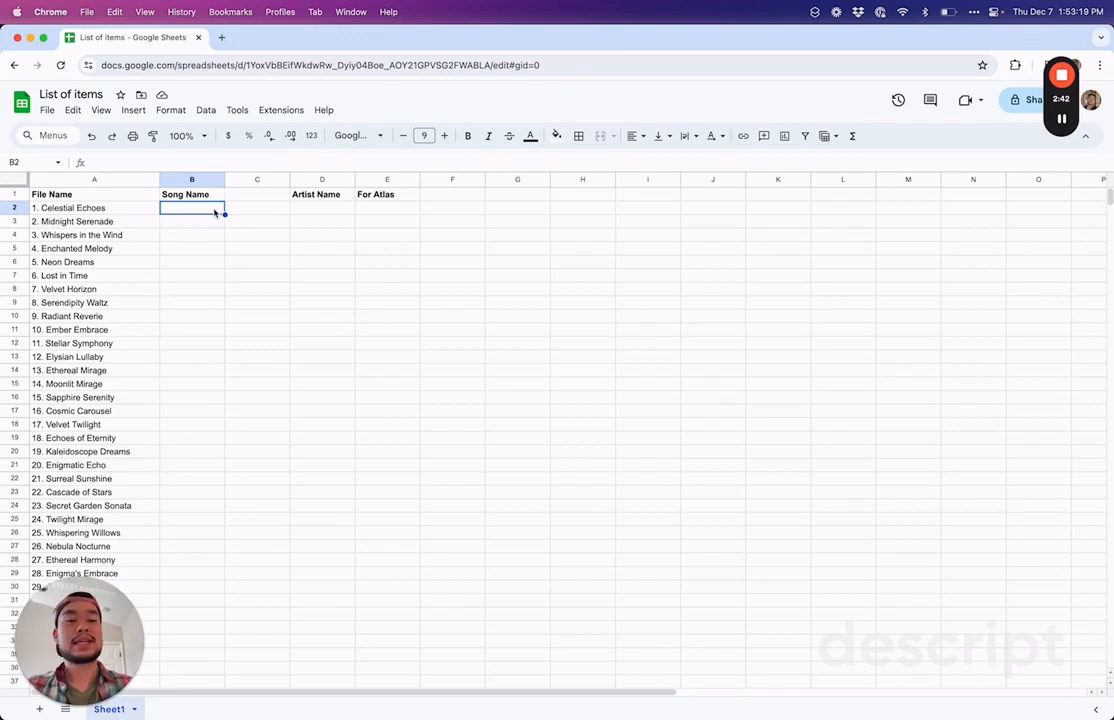
pyautogui.click(251, 219)
pyautogui.click(205, 214)
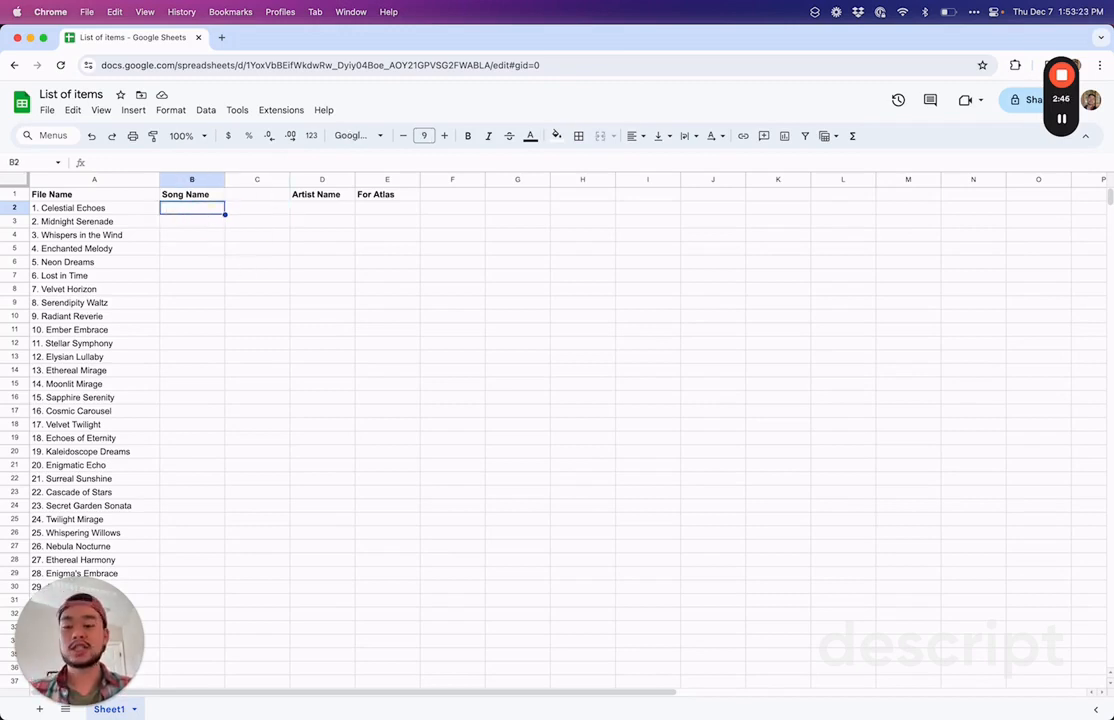
# - Arrange the spreadsheet and the macro editor side by side, with the spreadsheet in the left half of the screen
pyautogui.moveTo(633, 44); pyautogui.dragTo(2, 110)
pyautogui.moveTo(702, 40); pyautogui.dragTo(1112, 48)
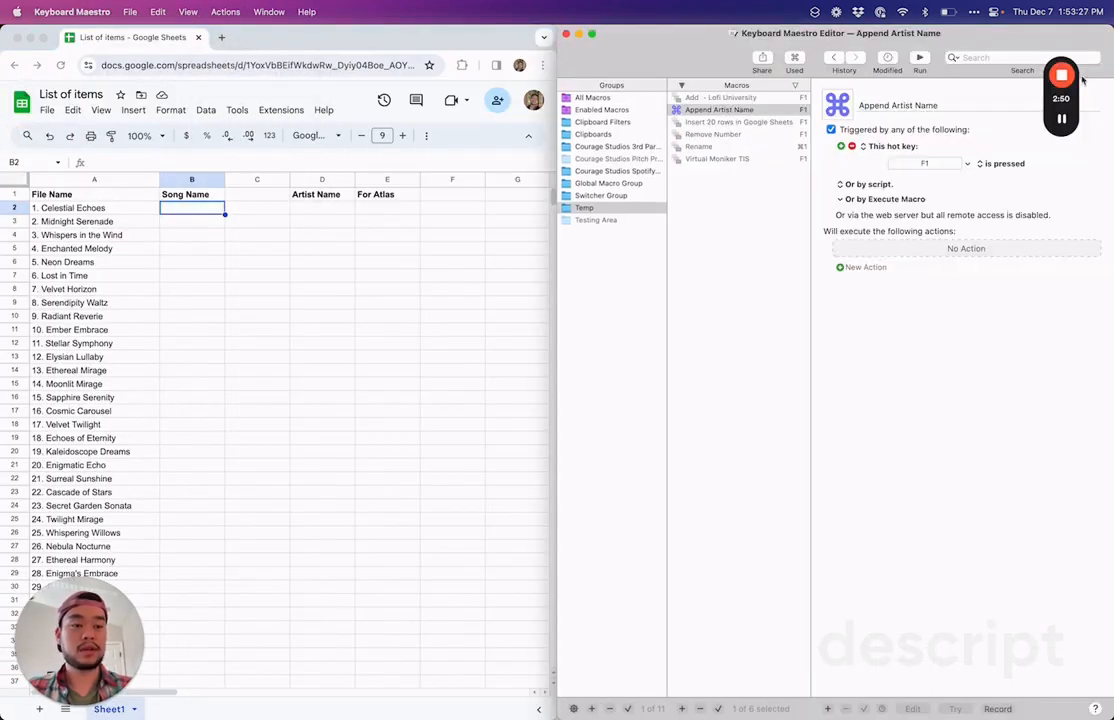
pyautogui.click(1058, 101)
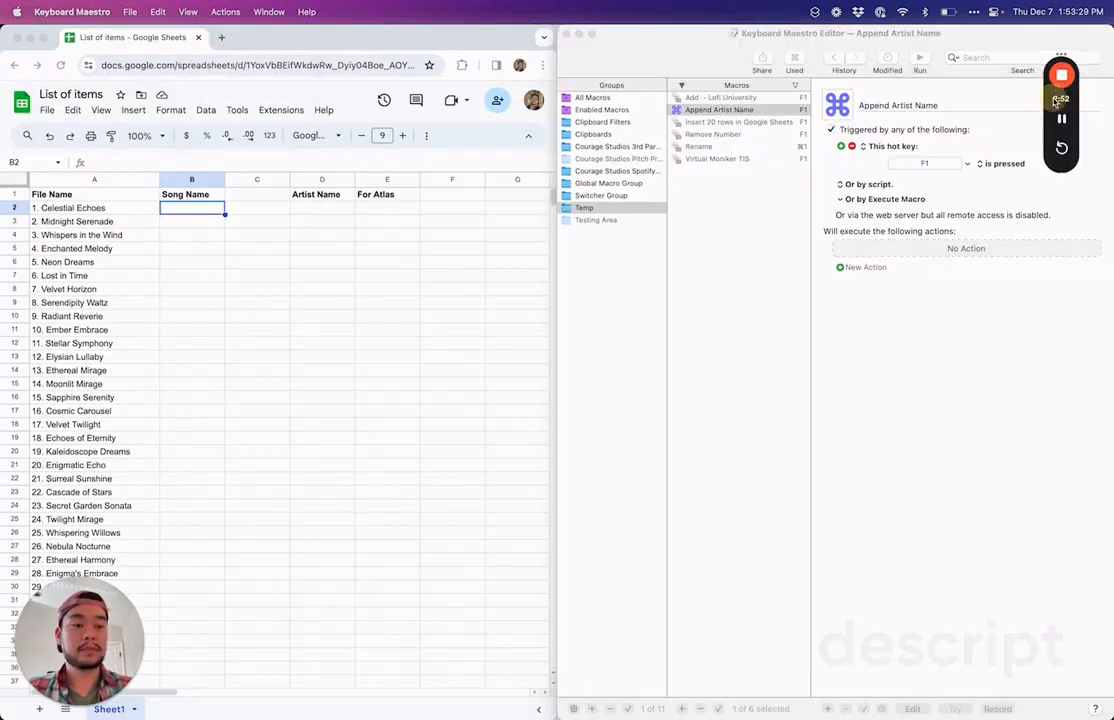
pyautogui.moveTo(1062, 54); pyautogui.dragTo(957, 392)
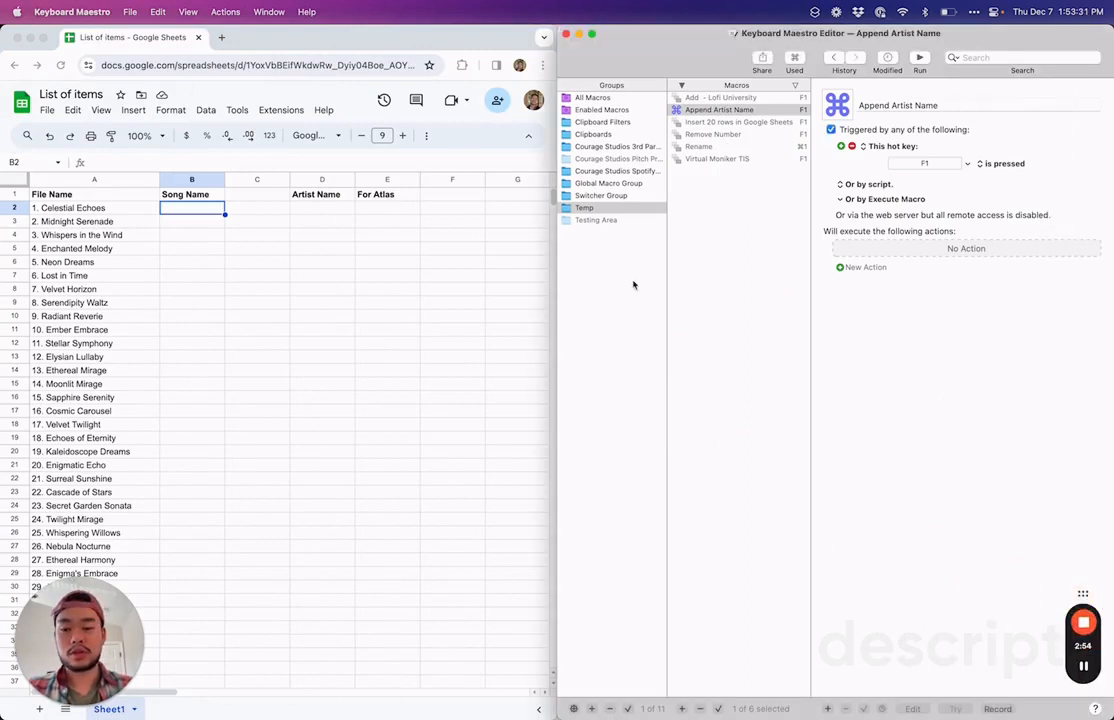
# - Go from B2 to A2 in the spreadsheet, copy the A2 file name, and return to the Keyboard Maestro editor
pyautogui.click(205, 214)
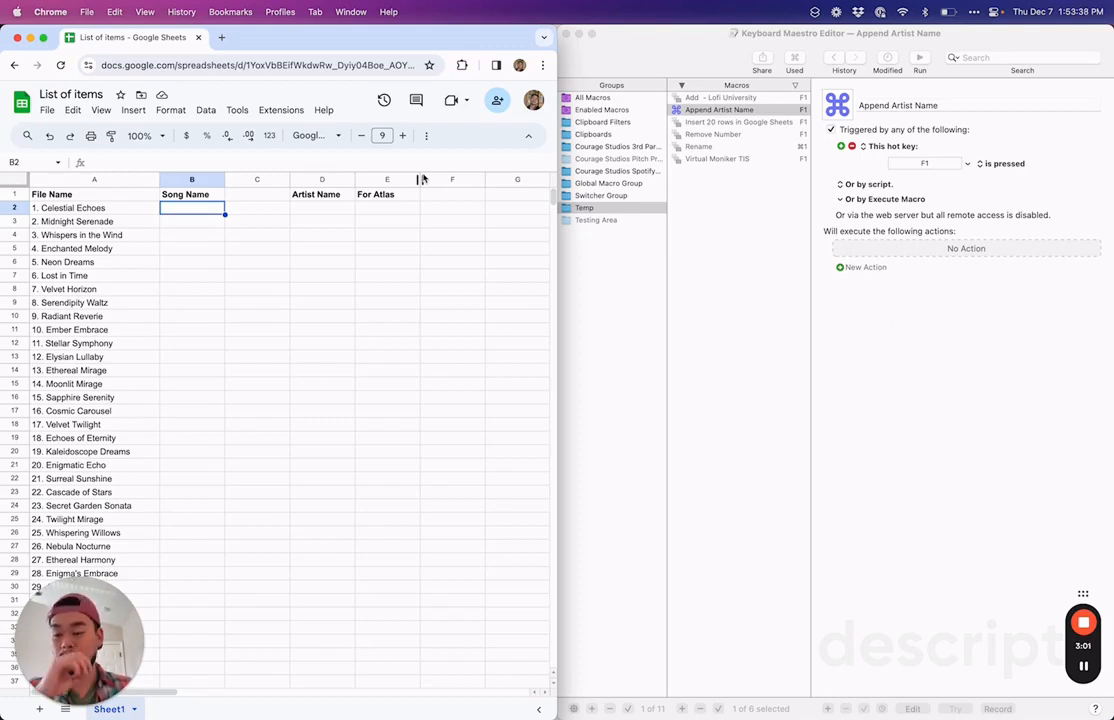
pyautogui.press('Left')
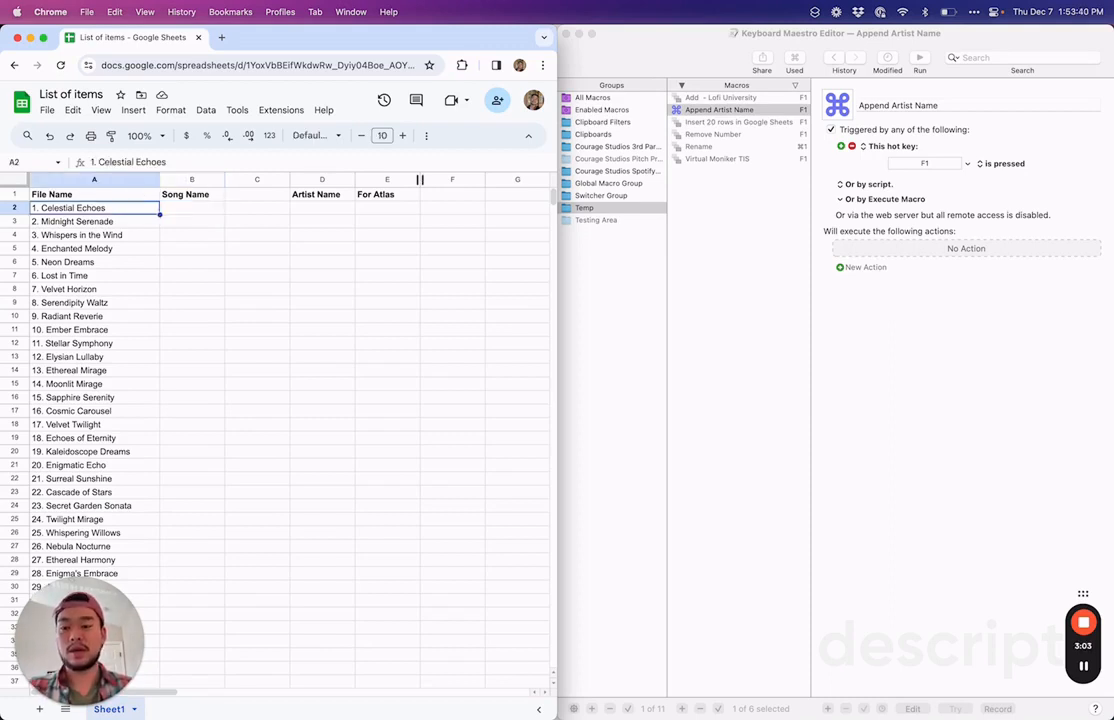
pyautogui.click(851, 289)
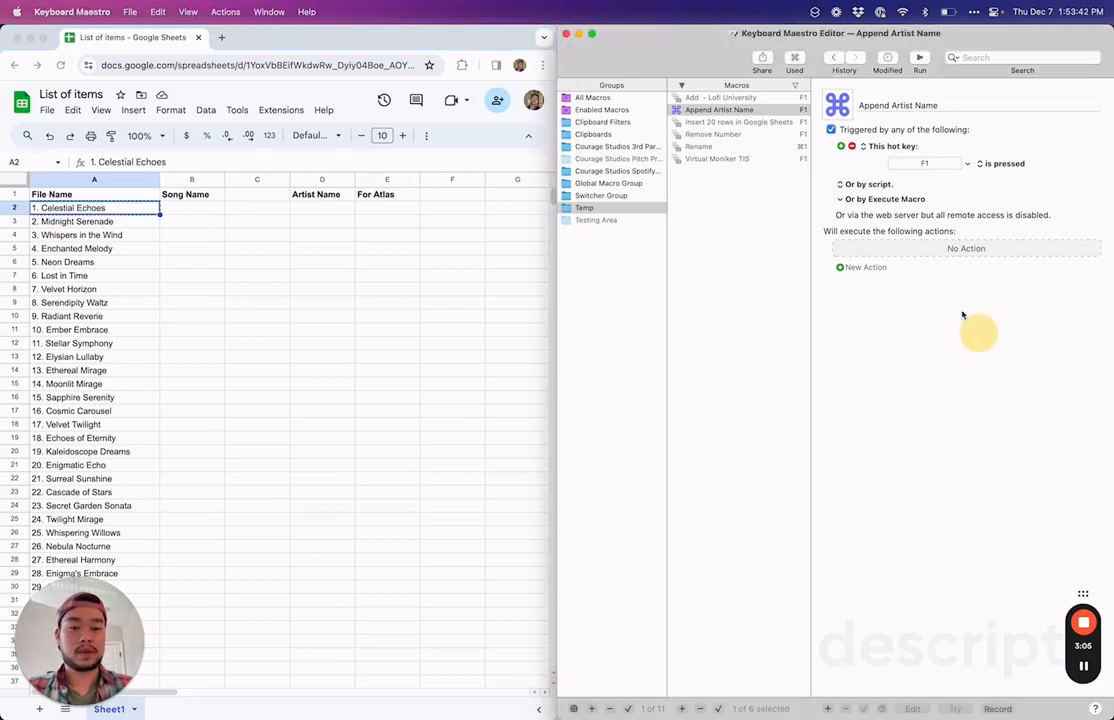
# - Add four Type a Keystroke actions to the macro, simulating Left Arrow, ⌘C, Return and ⌘V in that order
pyautogui.click(865, 267)
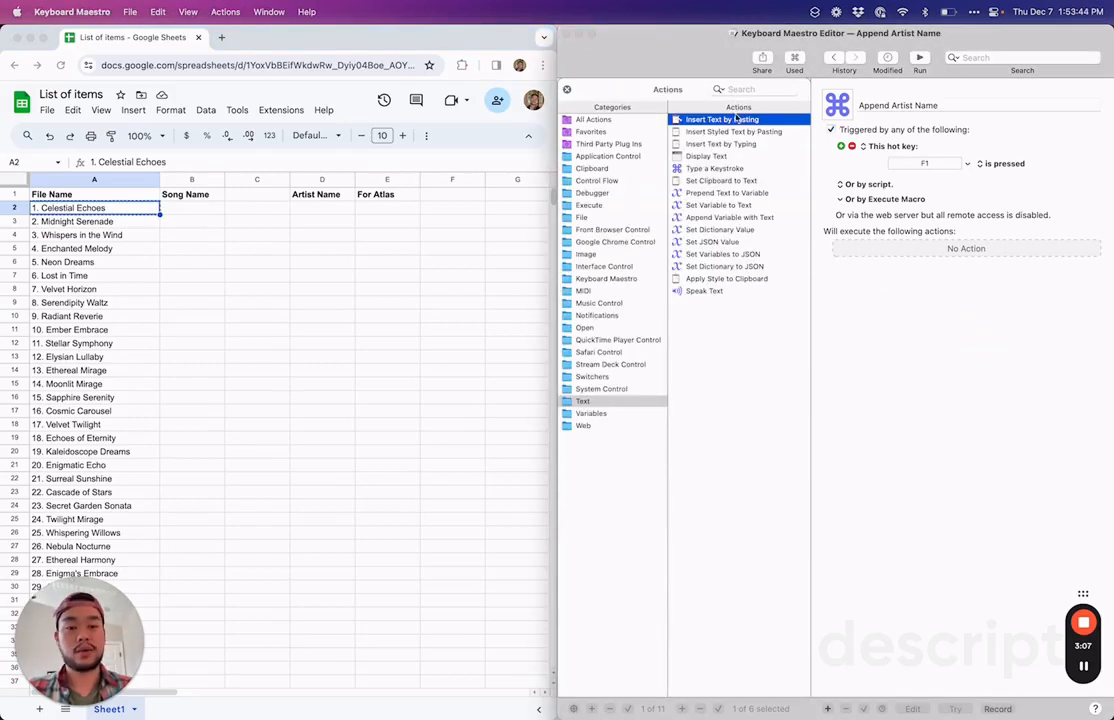
pyautogui.doubleClick(726, 168)
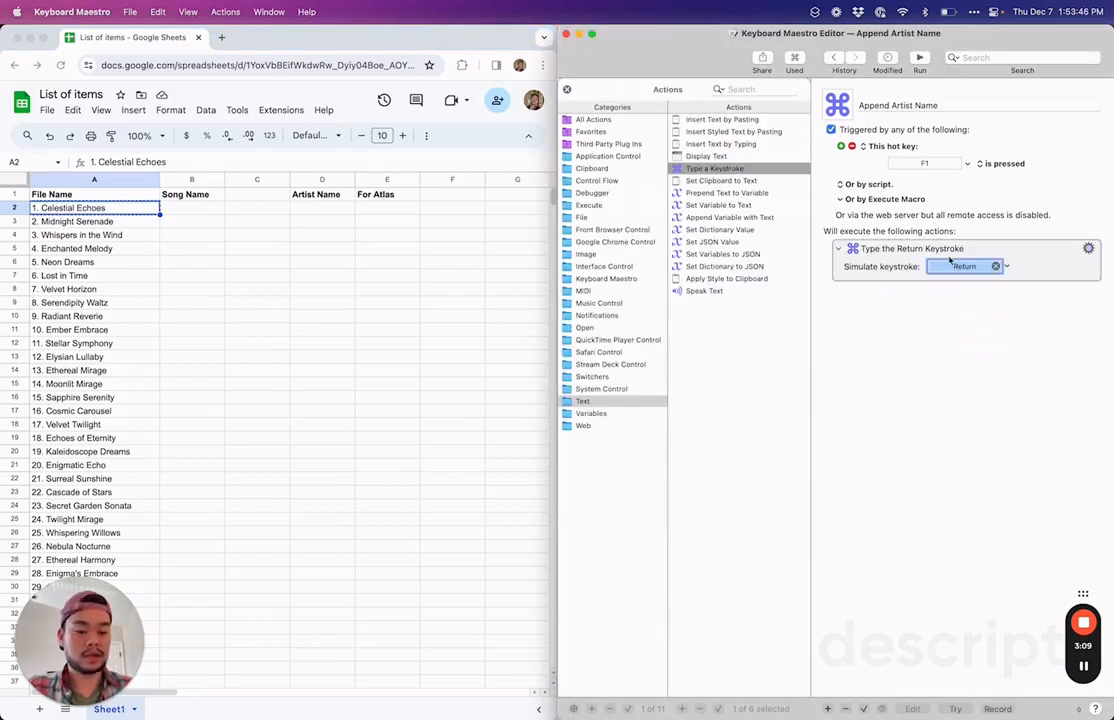
pyautogui.press('Left')
pyautogui.moveTo(746, 169); pyautogui.dragTo(865, 259)
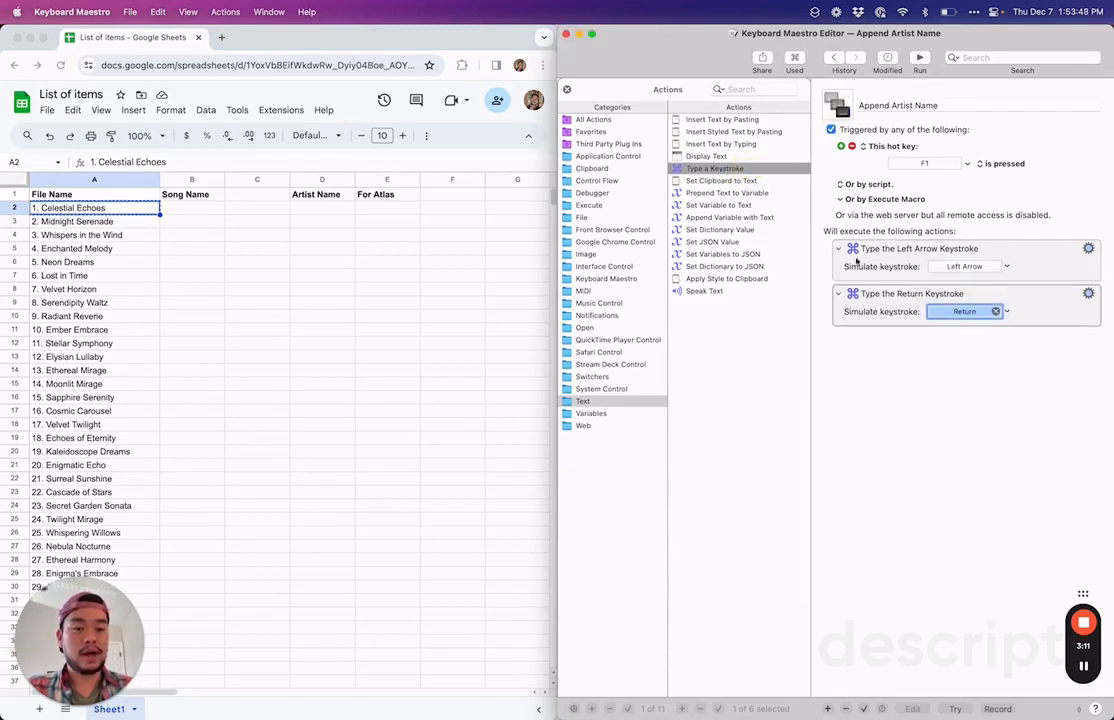
pyautogui.press('super+c')
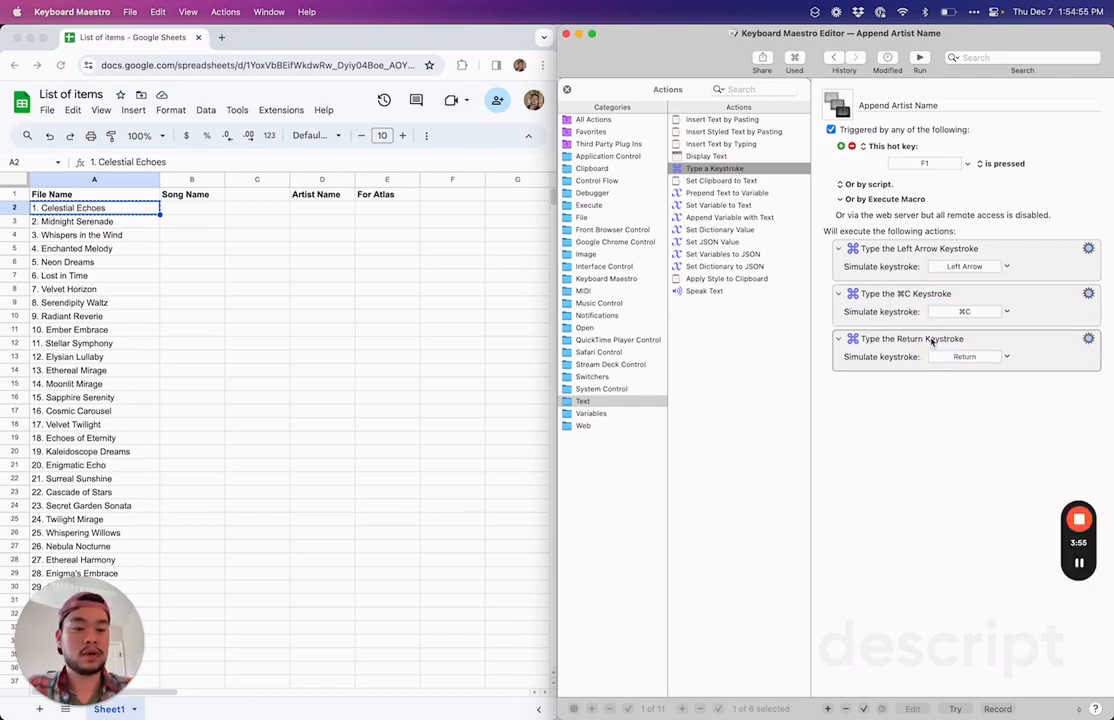
pyautogui.doubleClick(740, 170)
pyautogui.press('super+v')
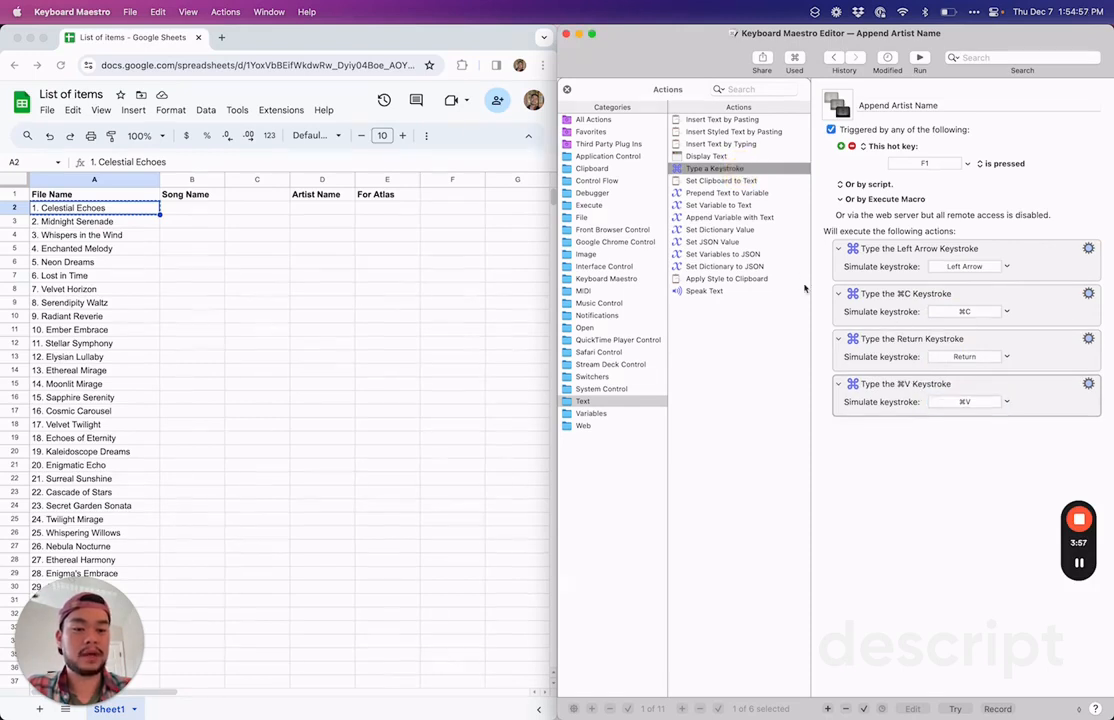
pyautogui.doubleClick(740, 169)
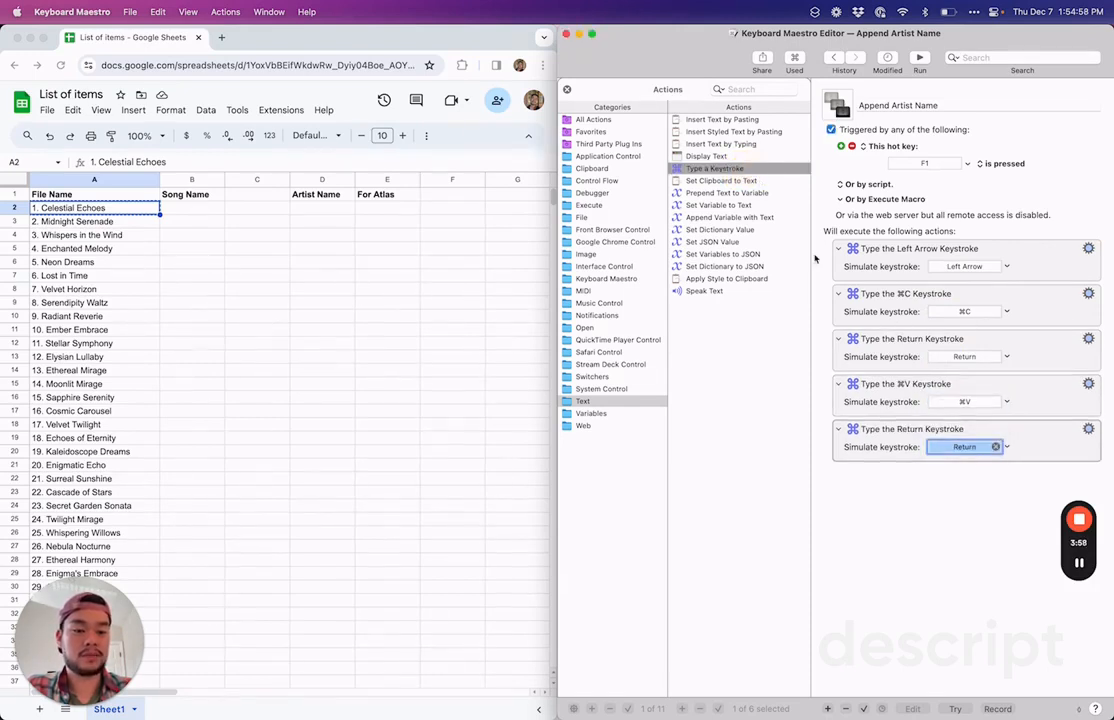
pyautogui.hotkey('shift', 'f')
pyautogui.click(949, 456)
pyautogui.press('Delete')
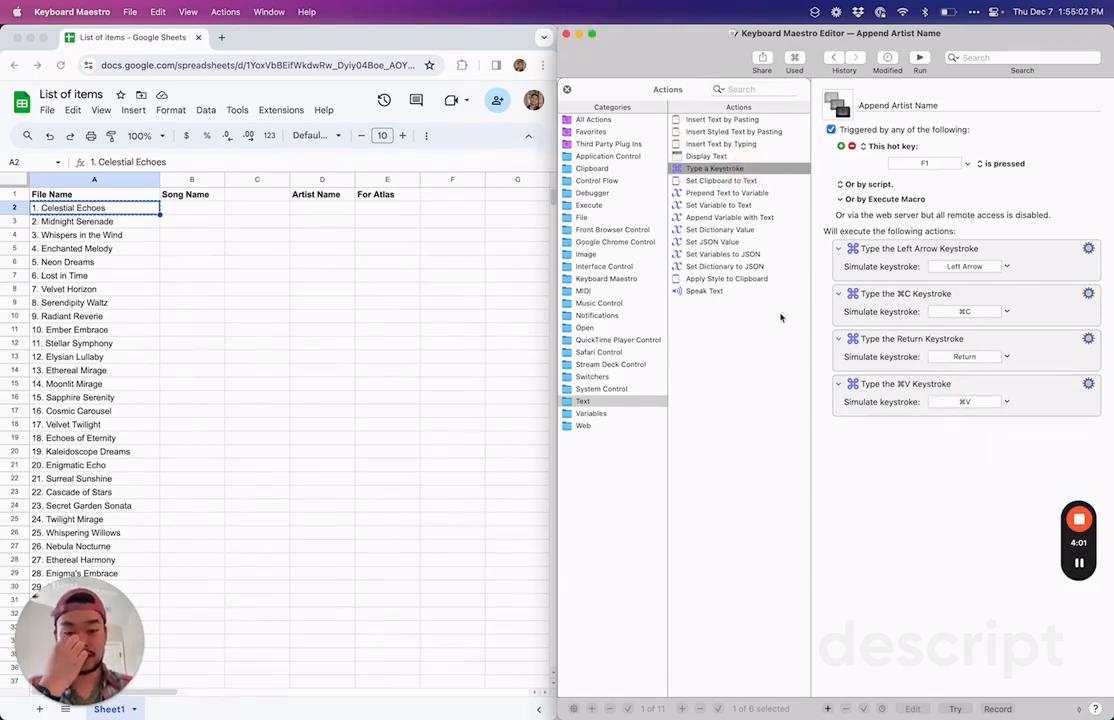
# - Add an Insert Text by Typing action with "For Atlas", followed by a Type a Keystroke action for Return
pyautogui.doubleClick(730, 144)
pyautogui.write('For Atlas')
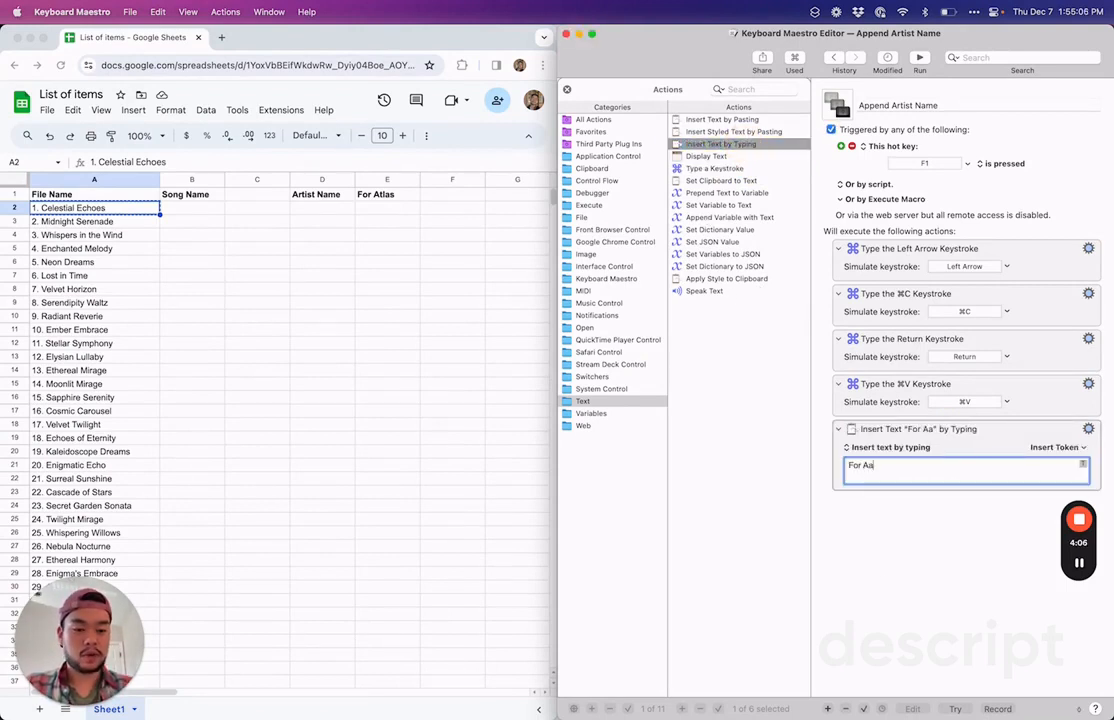
pyautogui.doubleClick(718, 168)
pyautogui.press('Return')
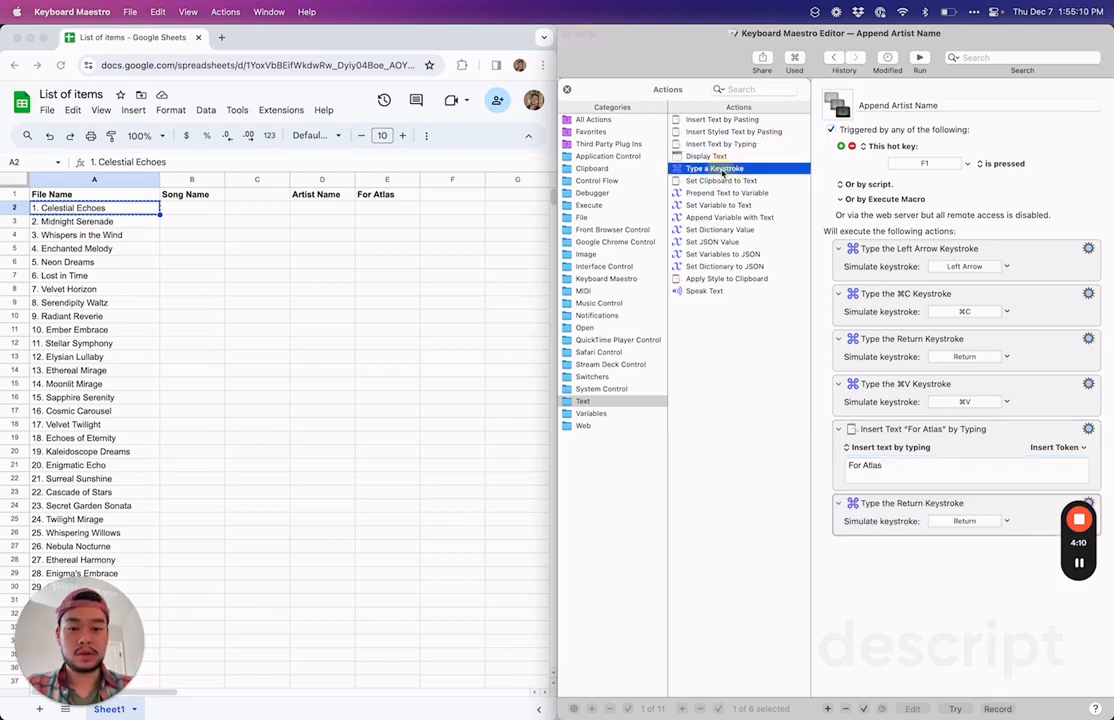
# - Add a final Type a Keystroke action simulating Down Arrow
pyautogui.doubleClick(718, 168)
pyautogui.press('Up')
pyautogui.click(964, 566)
pyautogui.press('Down')
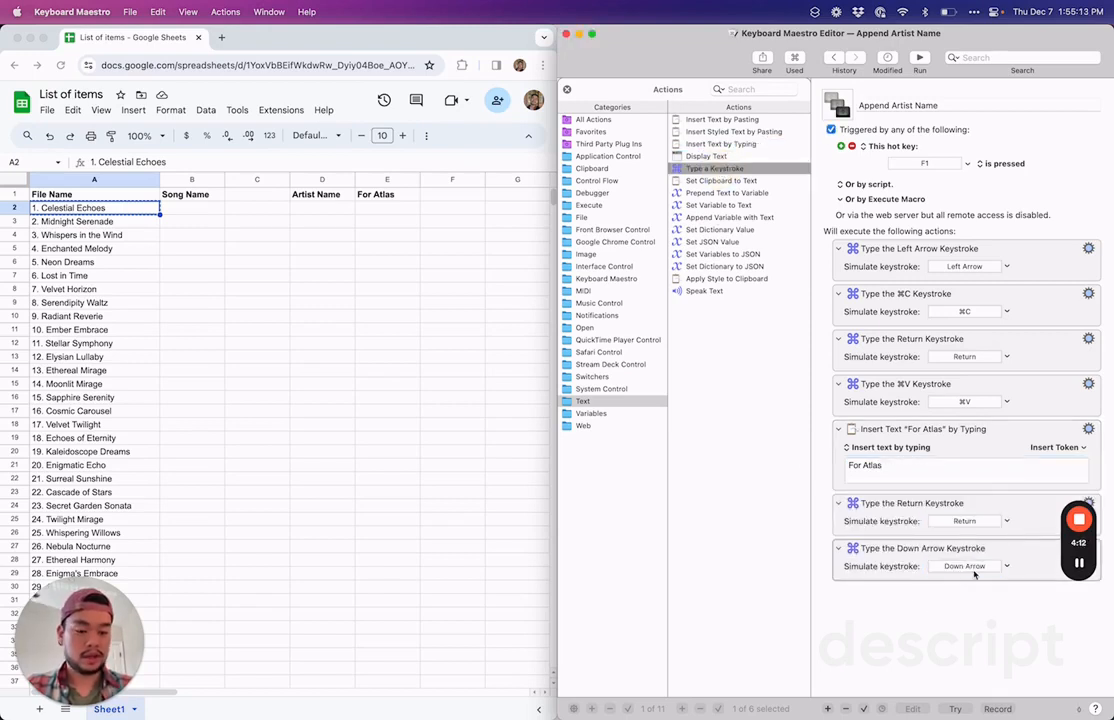
# - Test the Append Artist Name macro from cell B2 in Google Sheets twice, reverting its output each time
pyautogui.moveTo(1079, 545)
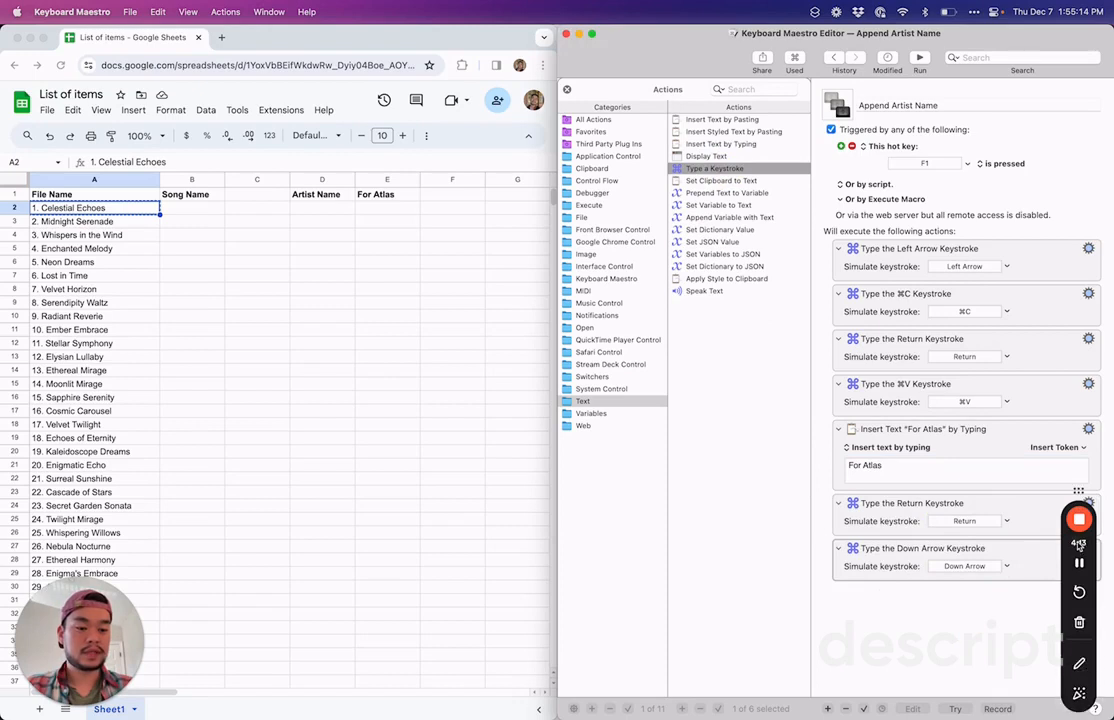
pyautogui.click(318, 316)
pyautogui.press('super+c')
pyautogui.click(208, 213)
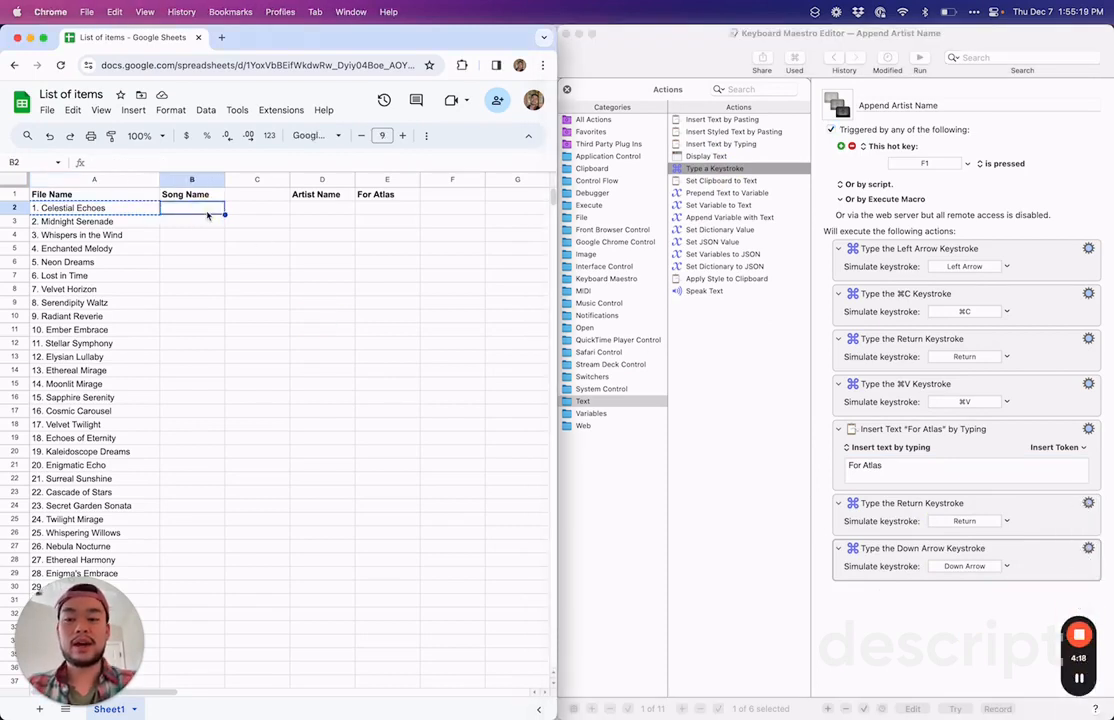
pyautogui.press('F1')
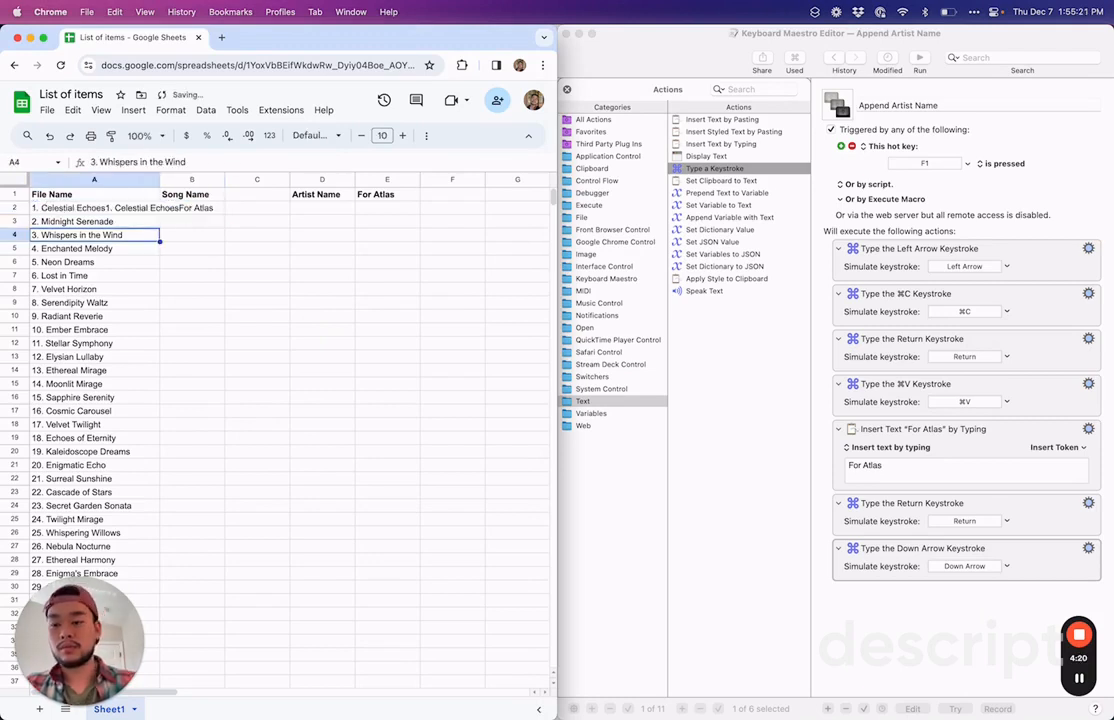
pyautogui.press('super+z')
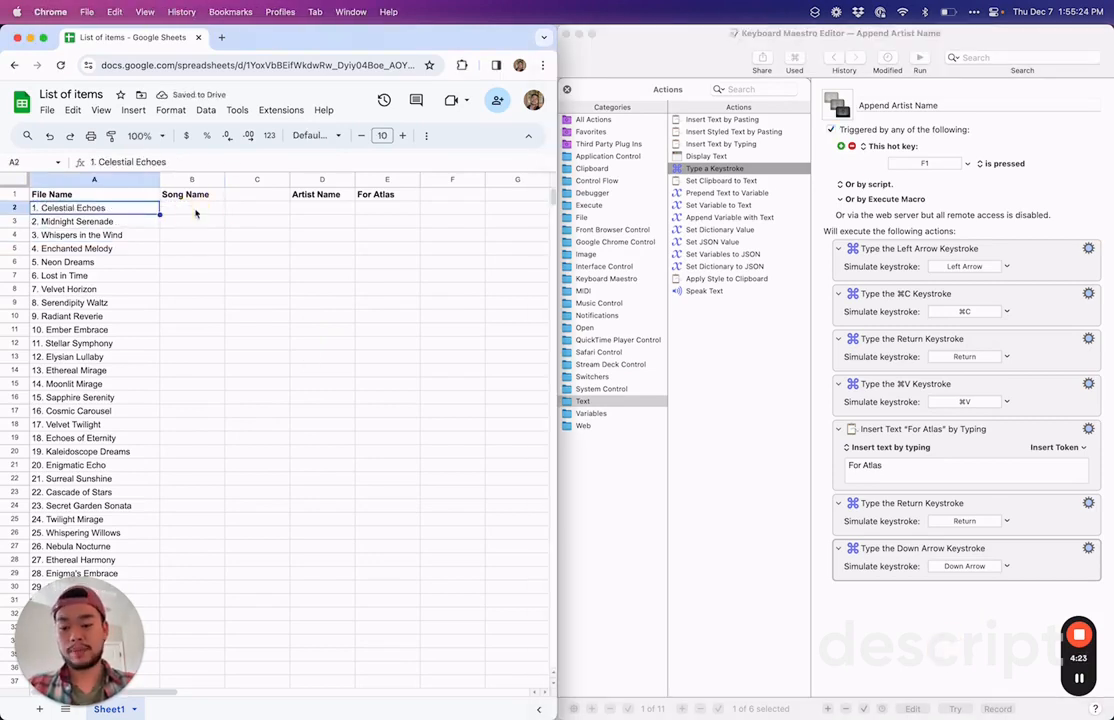
pyautogui.doubleClick(195, 213)
pyautogui.press('F1')
pyautogui.click(176, 217)
pyautogui.press('BackSpace')
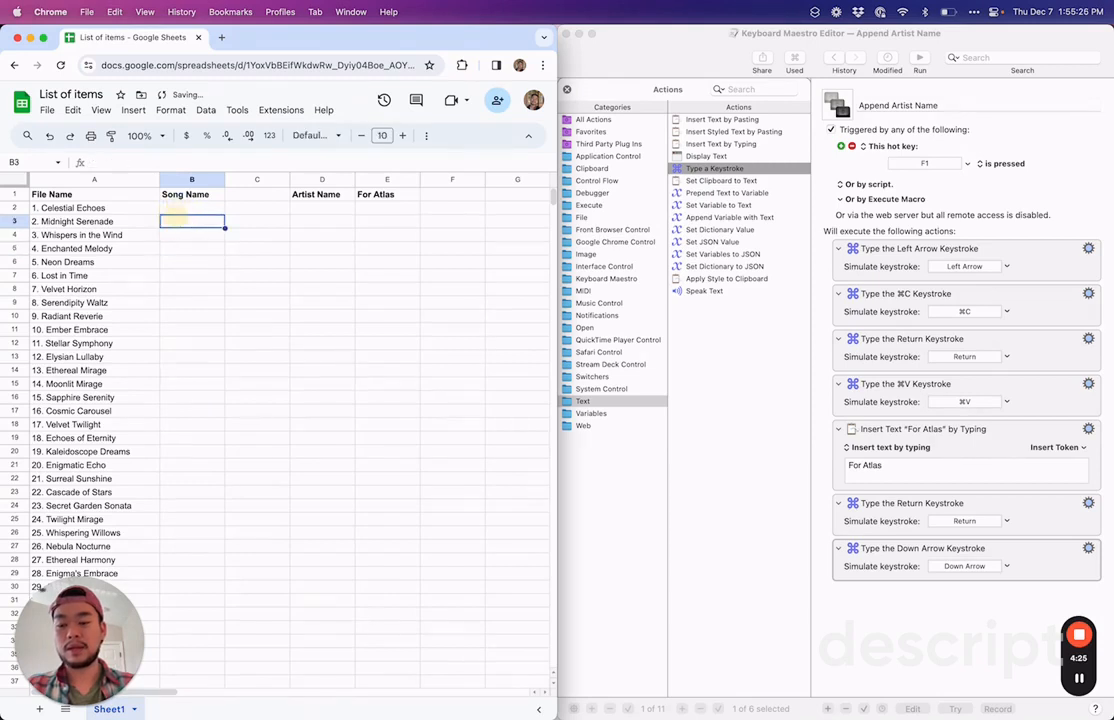
# - In the Keyboard Maestro editor, insert a Type a Keystroke action simulating Right Arrow directly after the ⌘C keystroke
pyautogui.click(133, 203)
pyautogui.click(985, 596)
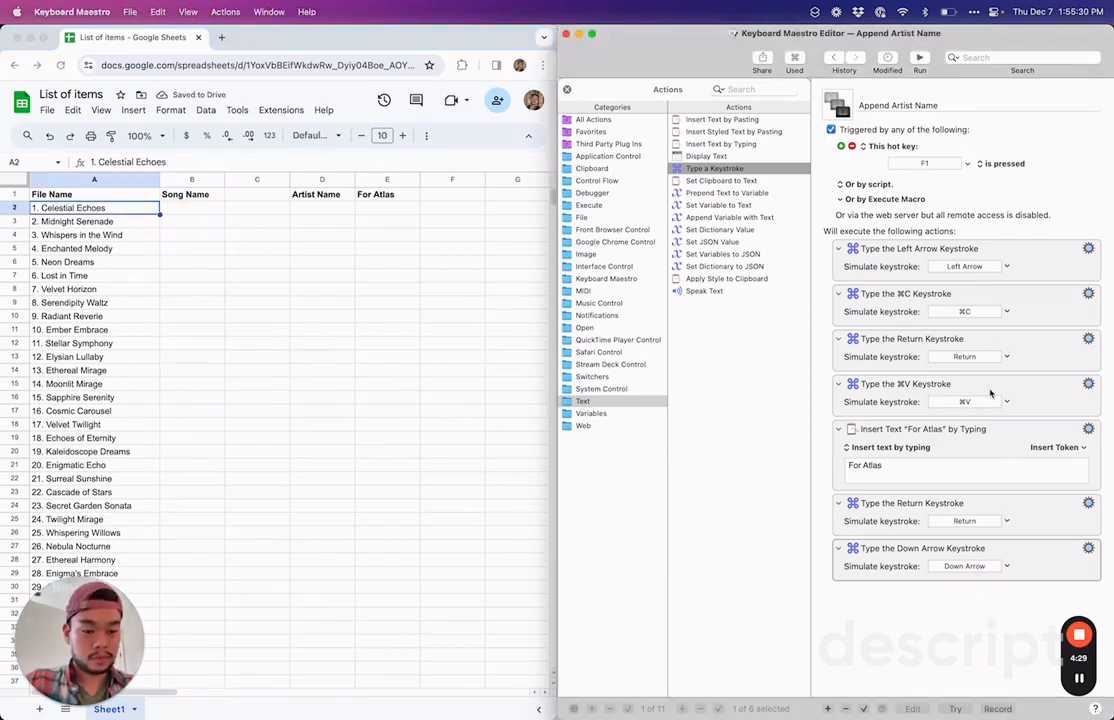
pyautogui.click(992, 348)
pyautogui.click(1017, 298)
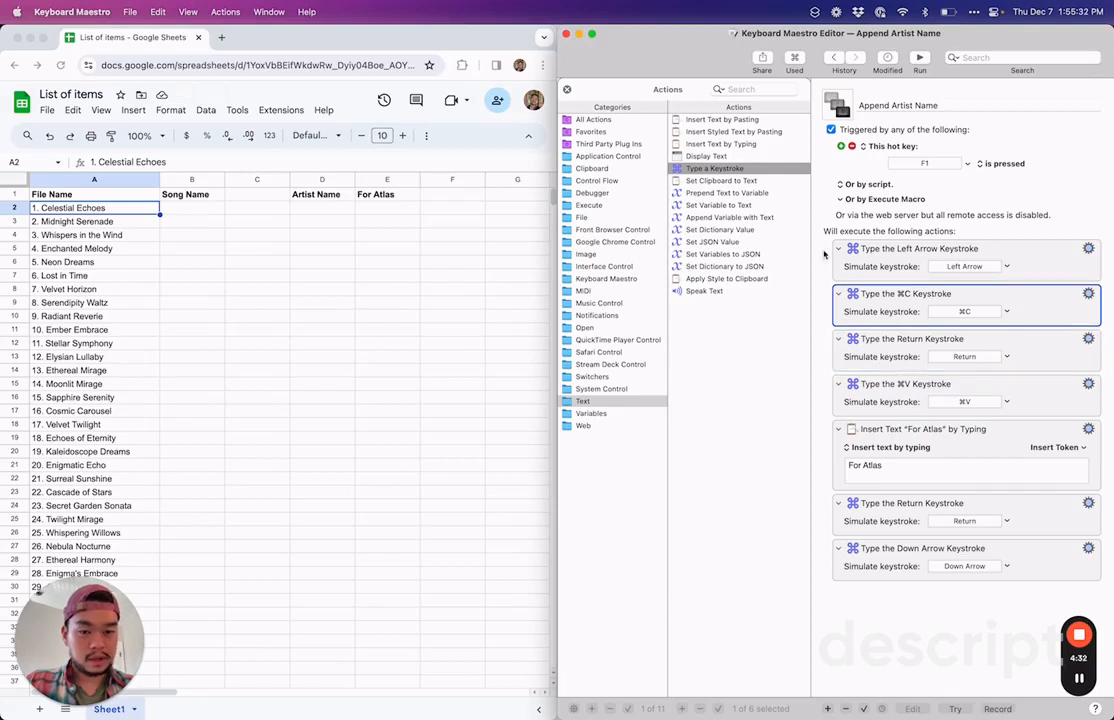
pyautogui.click(733, 170)
pyautogui.doubleClick(733, 173)
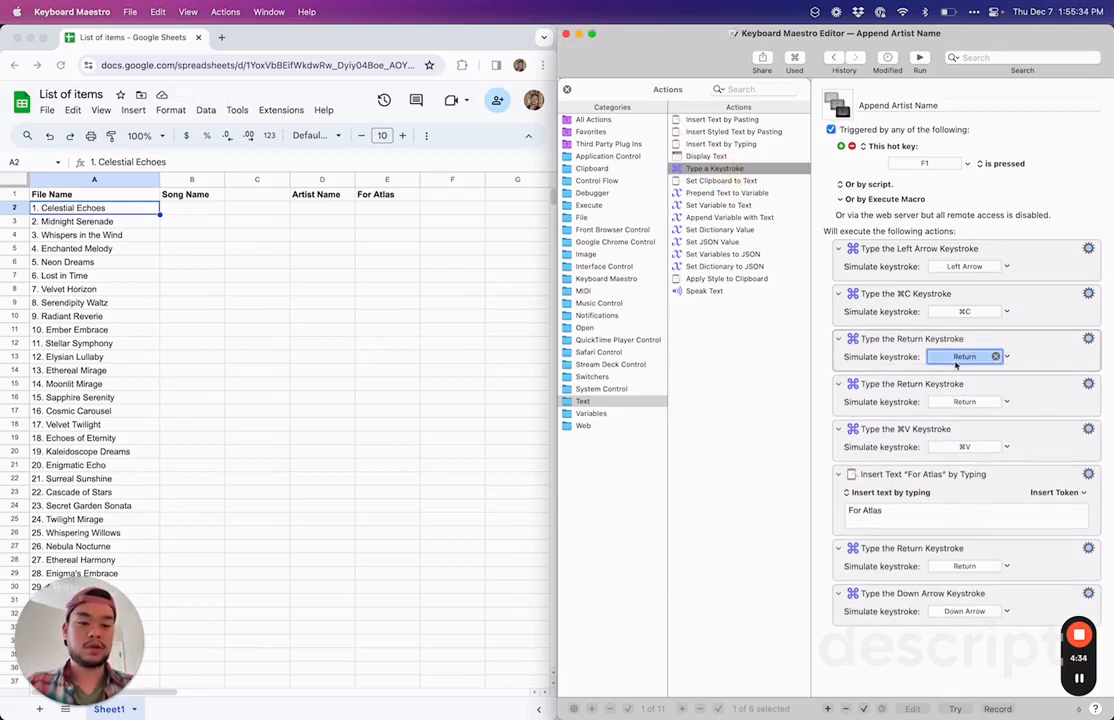
pyautogui.press('Right')
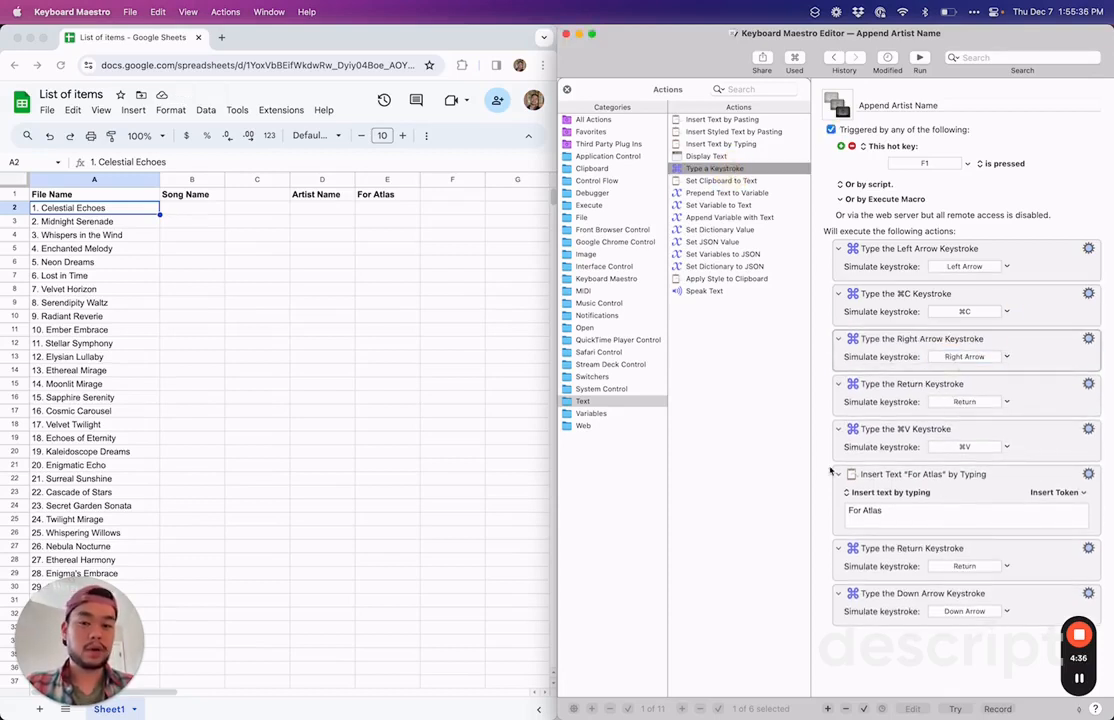
# - Run the macro from cell B2 in the spreadsheet and inspect the text it puts there
pyautogui.click(208, 210)
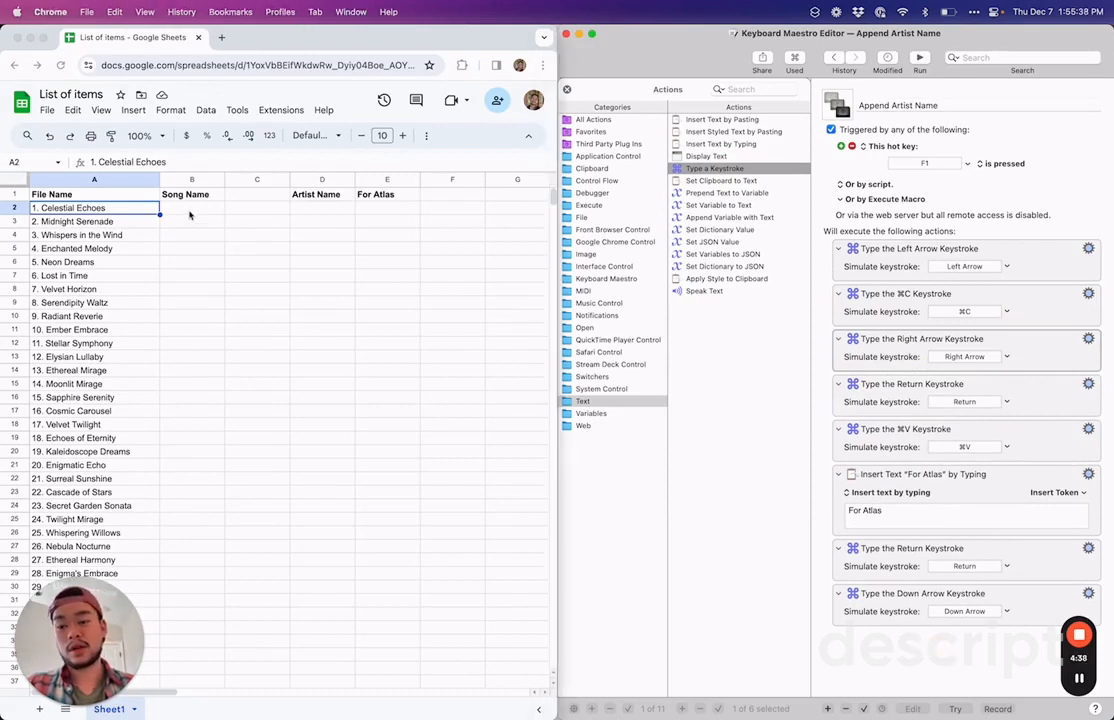
pyautogui.press('F1')
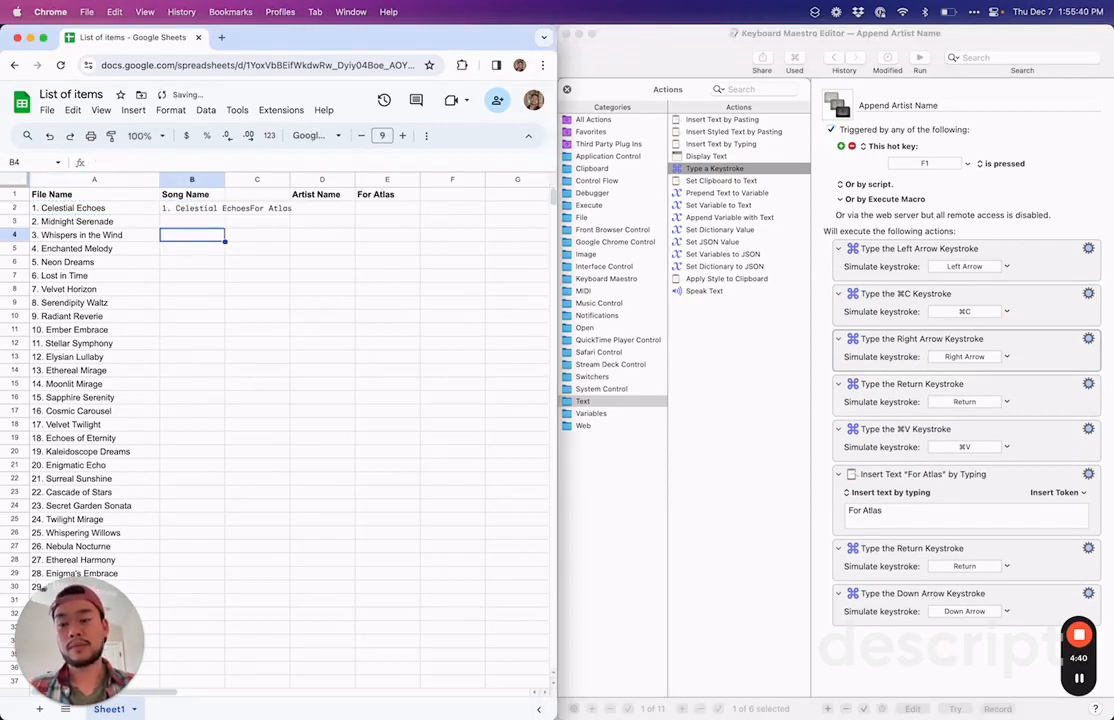
pyautogui.click(217, 208)
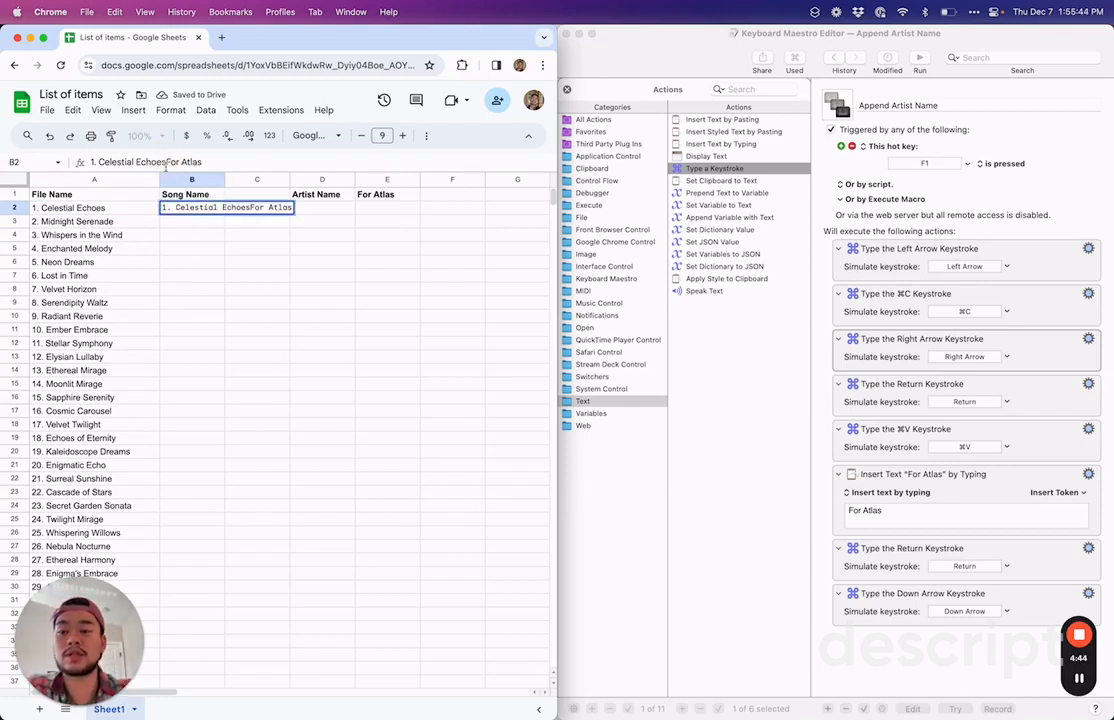
# - Change the macro's Insert Text by Typing content to "- For Atlas"
pyautogui.click(880, 511)
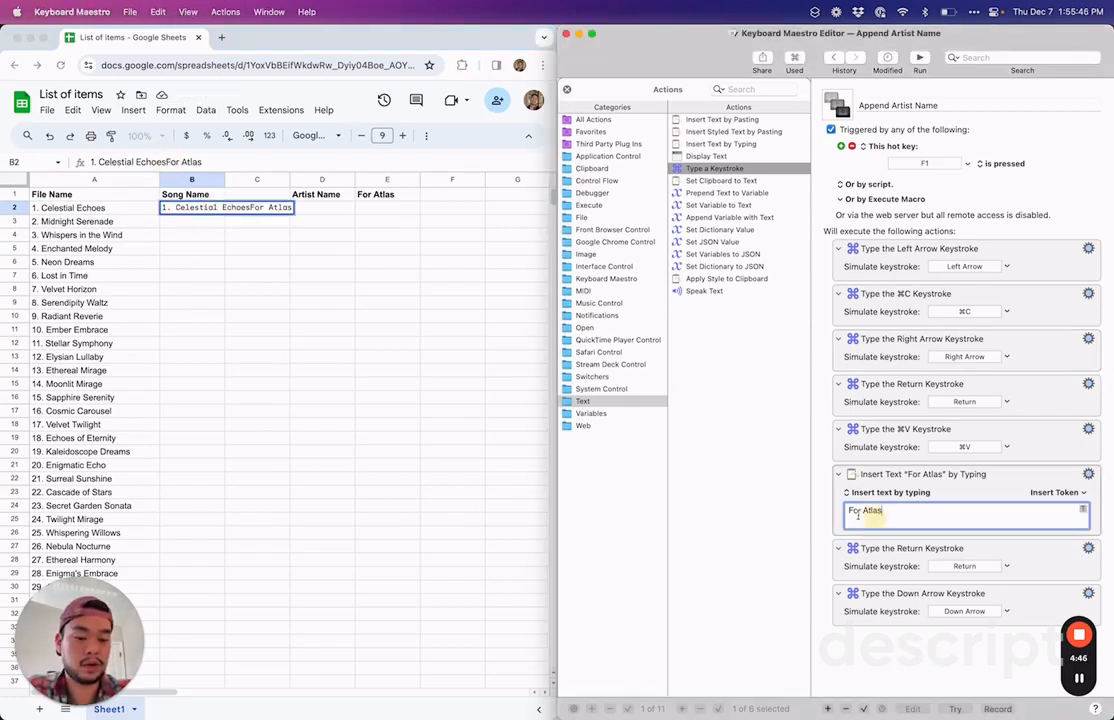
pyautogui.write('-')
pyautogui.press('Return')
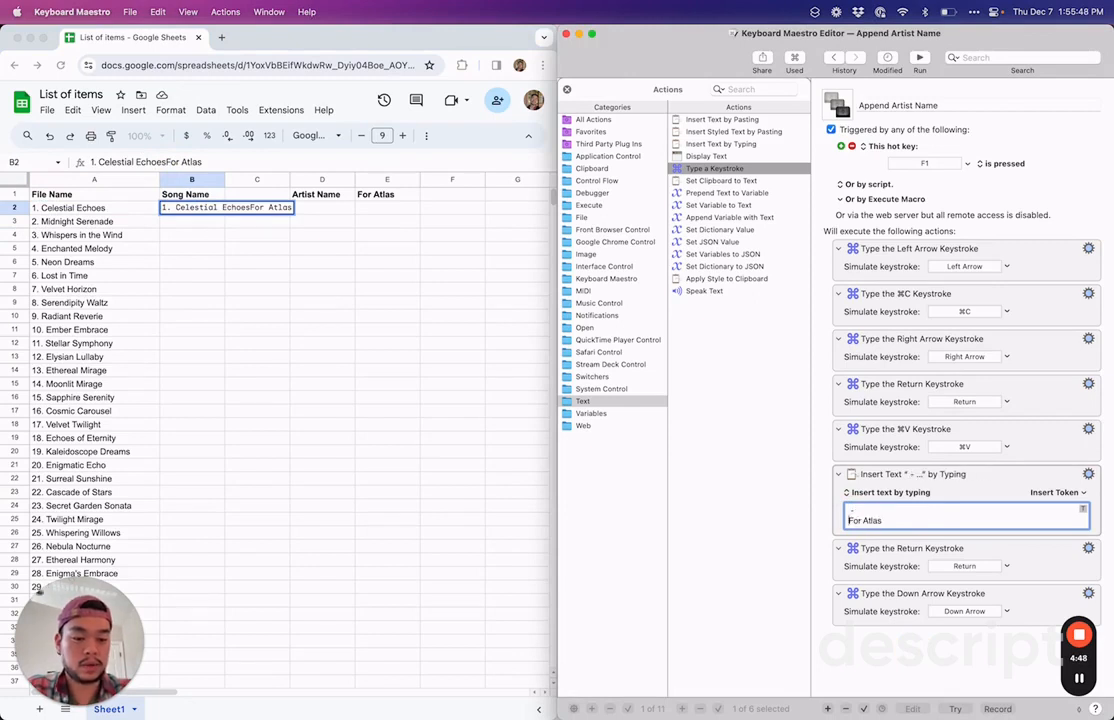
pyautogui.click(929, 512)
pyautogui.press('BackSpace')
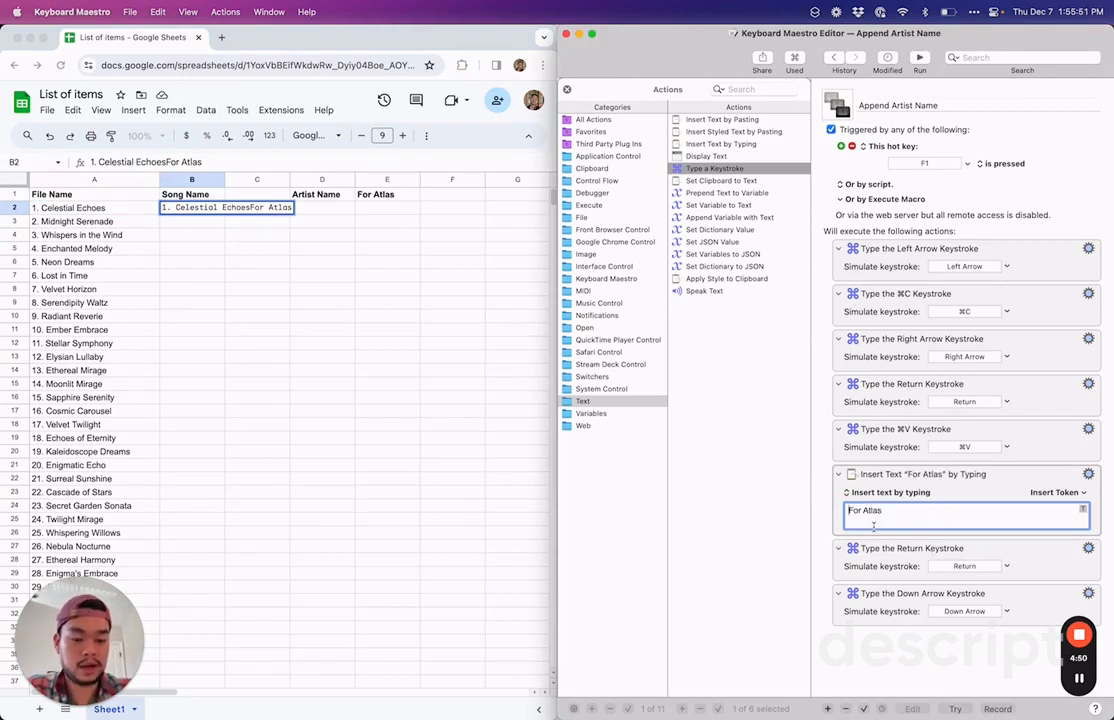
pyautogui.write('-')
# - Undo the earlier macro output in B2 of the spreadsheet and rerun the macro from that cell
pyautogui.click(181, 238)
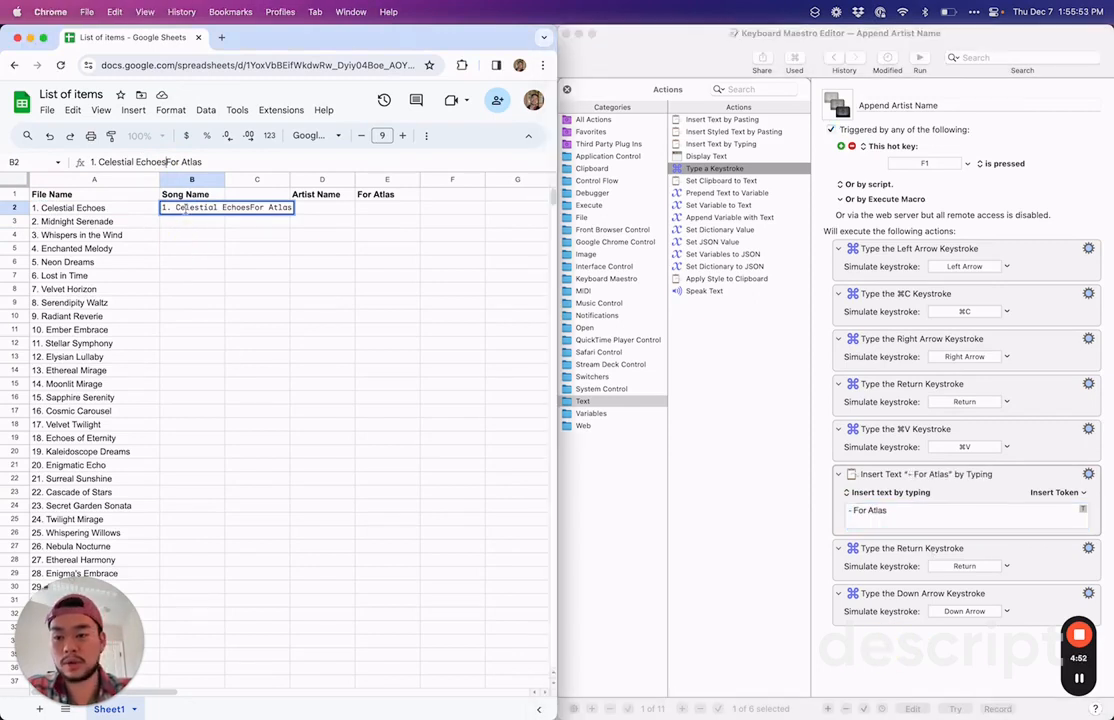
pyautogui.click(188, 234)
pyautogui.press('super+z')
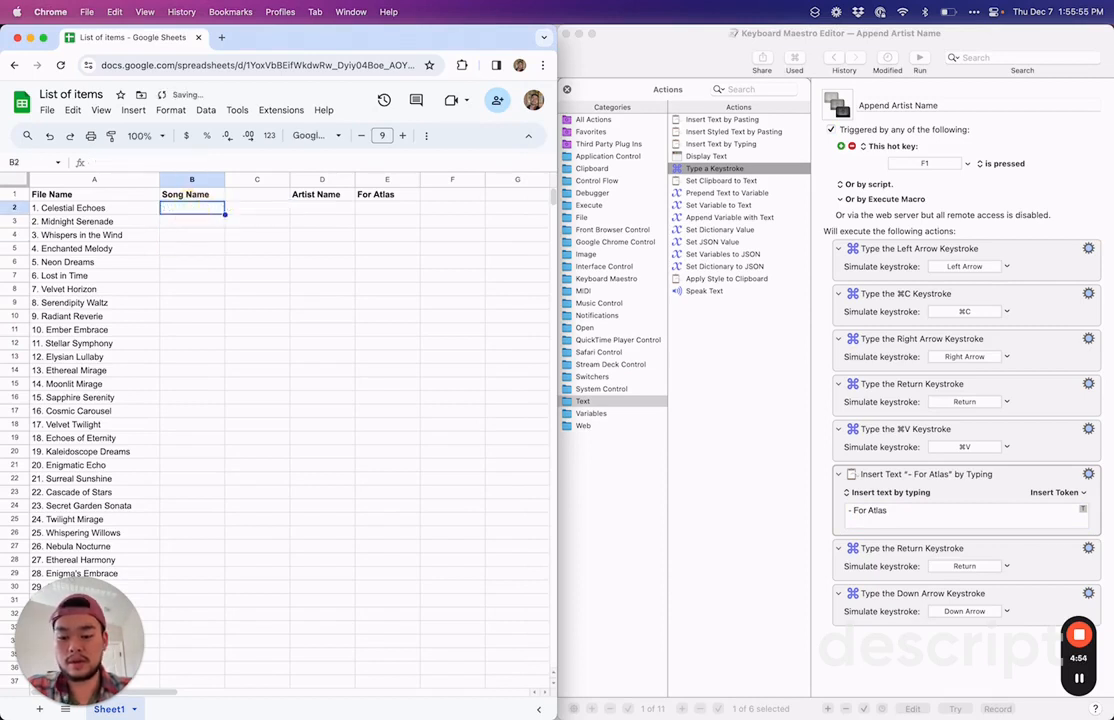
pyautogui.press('F1')
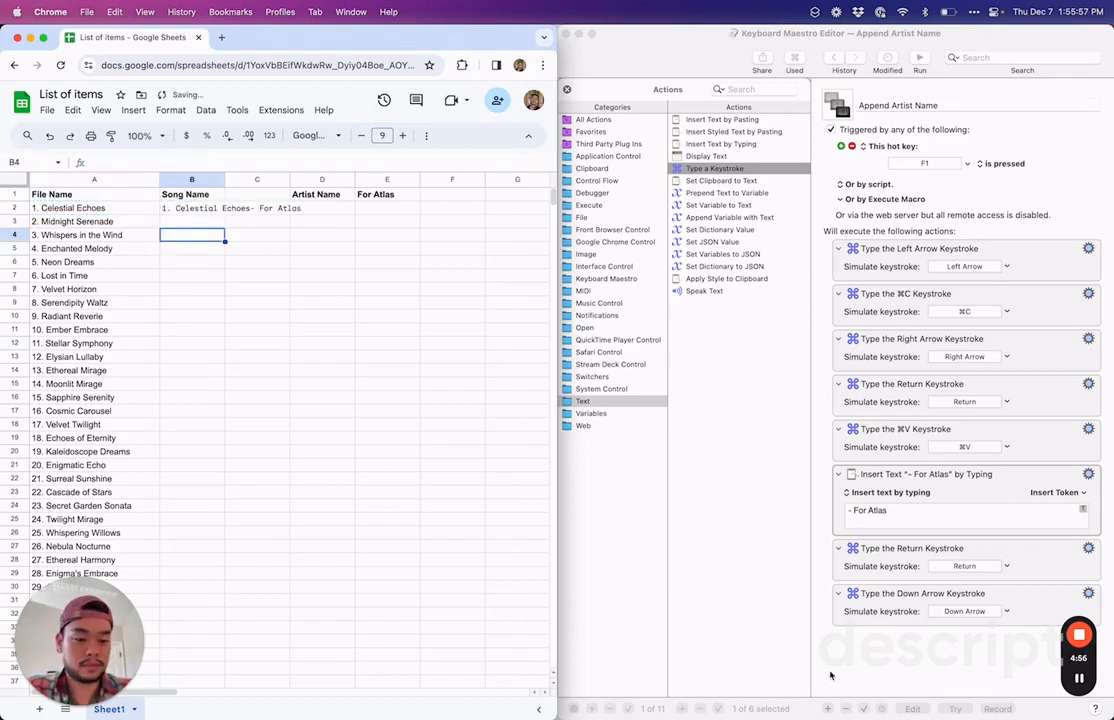
# - Delete the Down Arrow keystroke action from the end of the macro
pyautogui.click(830, 676)
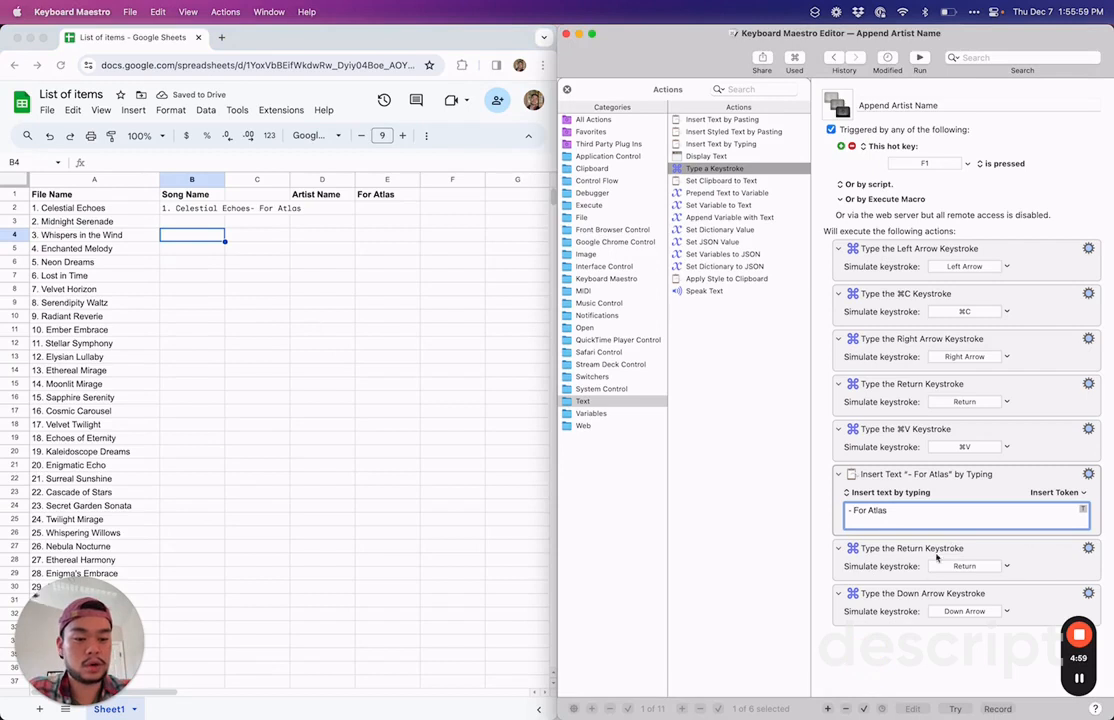
pyautogui.click(199, 229)
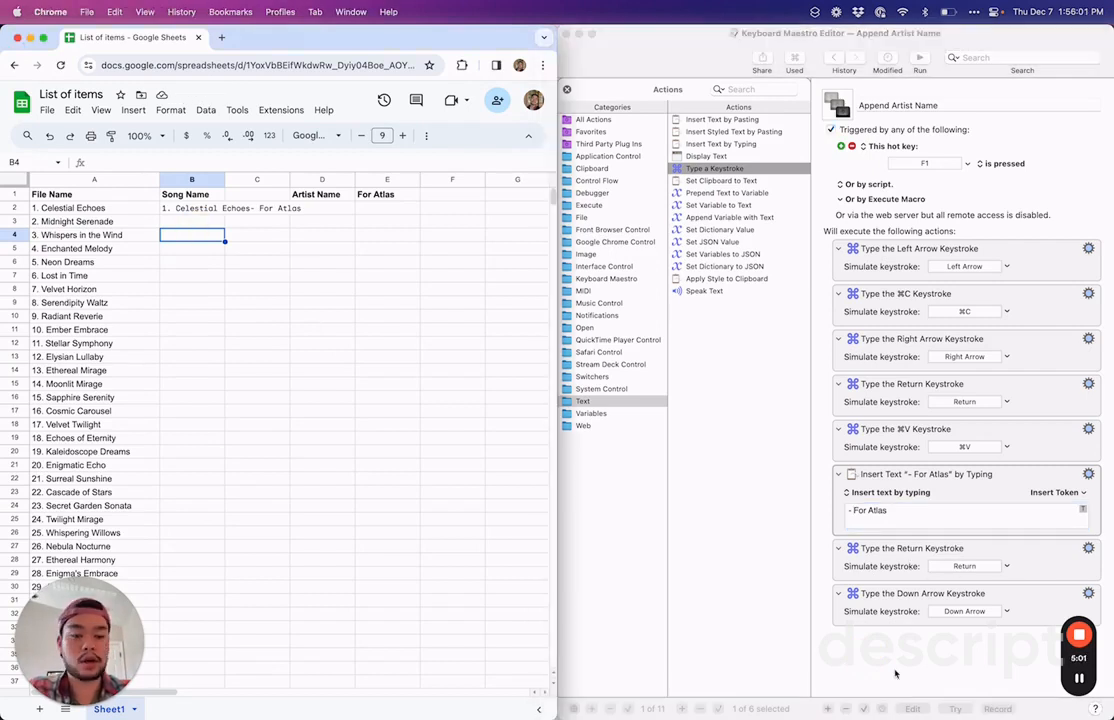
pyautogui.click(868, 600)
pyautogui.press('Delete')
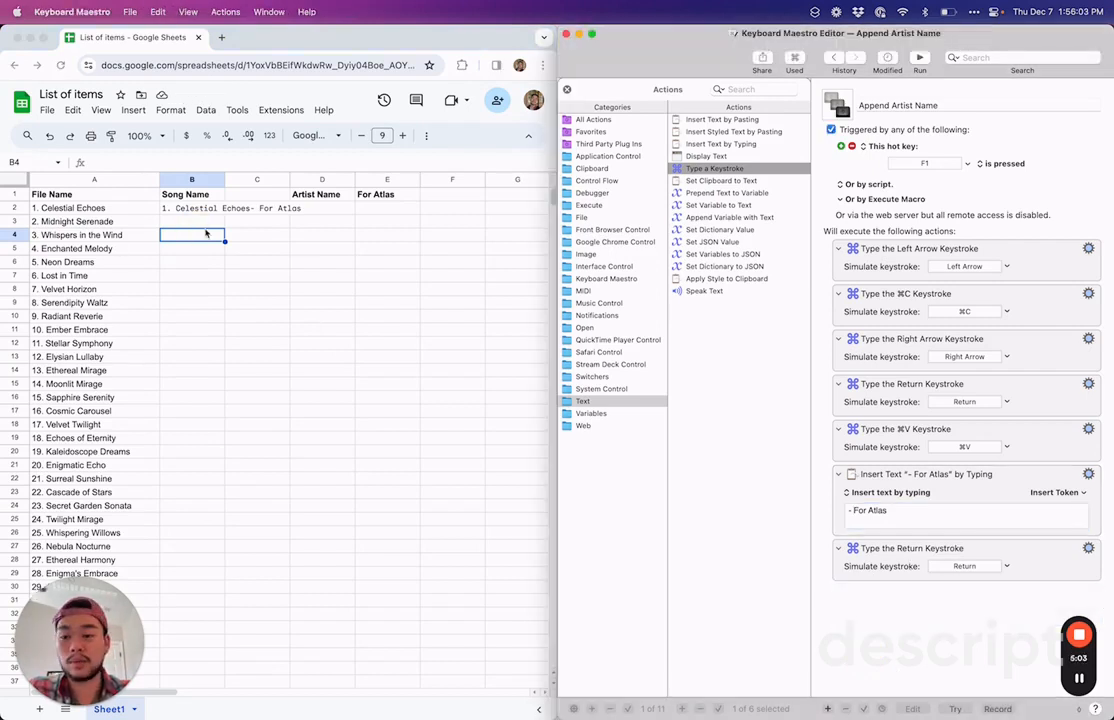
# - Run the macro twice in the spreadsheet, starting from B3, to fill B3 and B4
pyautogui.click(200, 222)
pyautogui.press('F1')
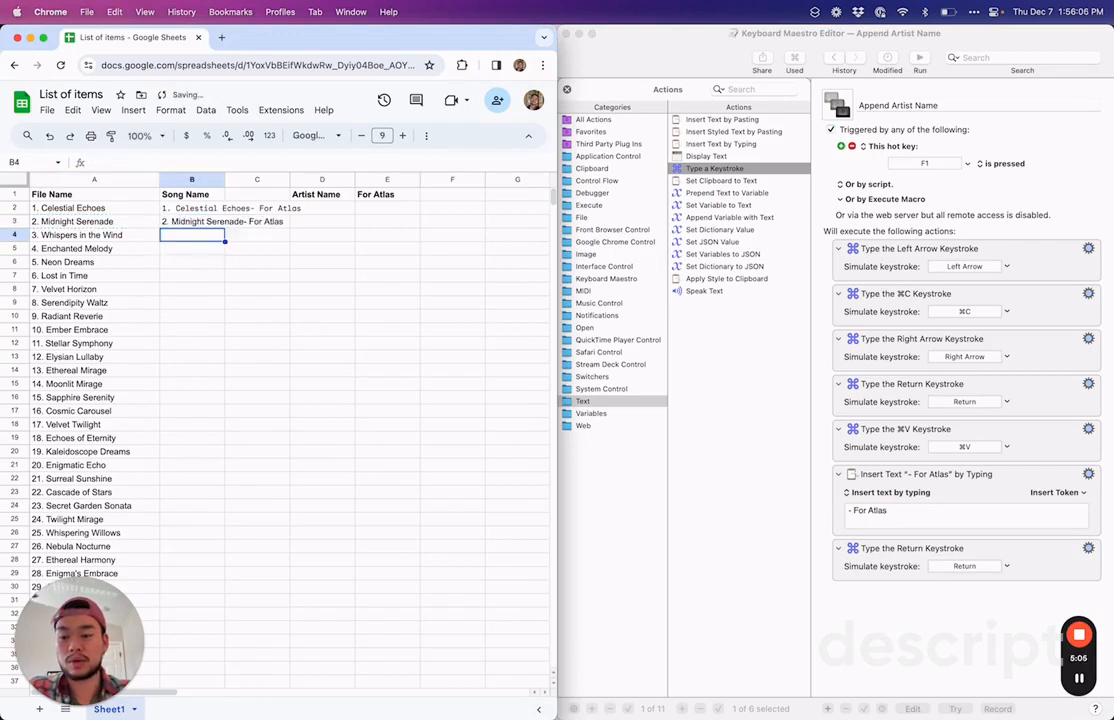
pyautogui.press('F1')
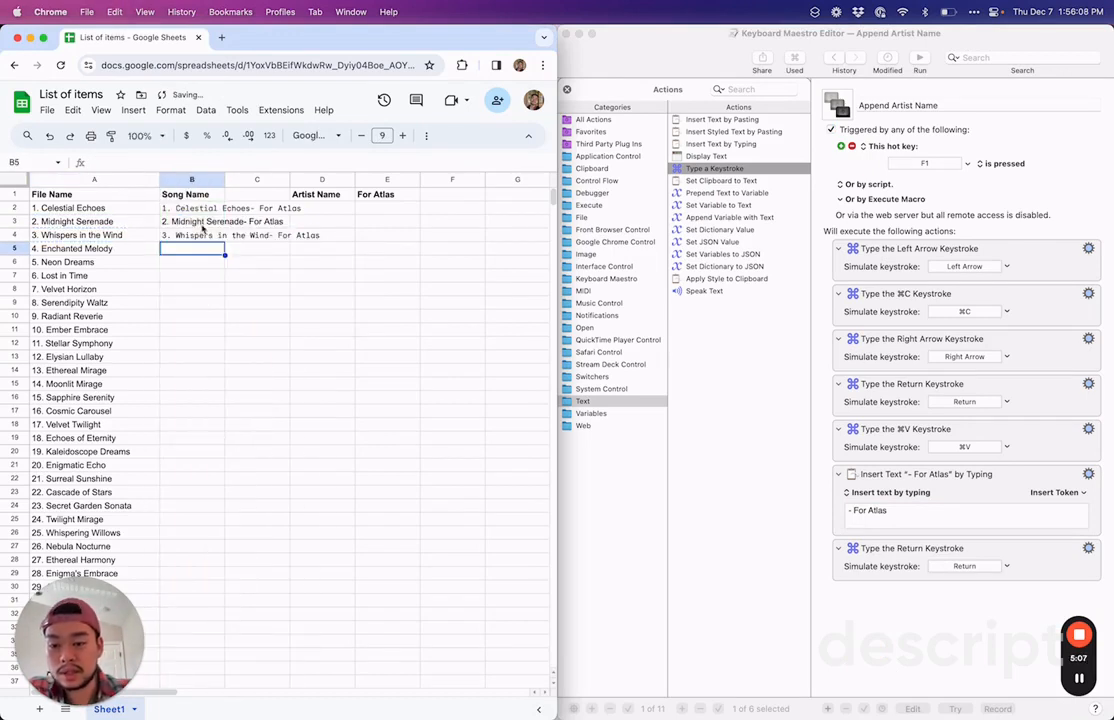
# - Check the text in B2 and B3, and add a space before the hyphen in the macro's inserted text, making it " - For Atlas"
pyautogui.click(185, 208)
pyautogui.click(186, 221)
pyautogui.click(851, 510)
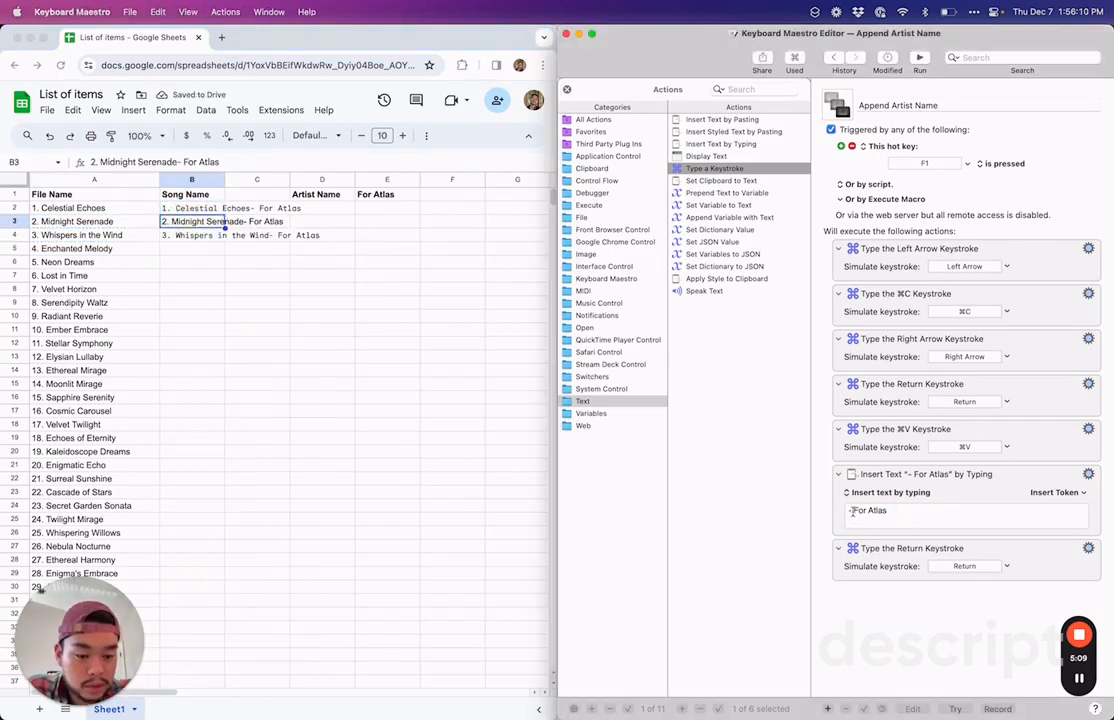
pyautogui.click(852, 510)
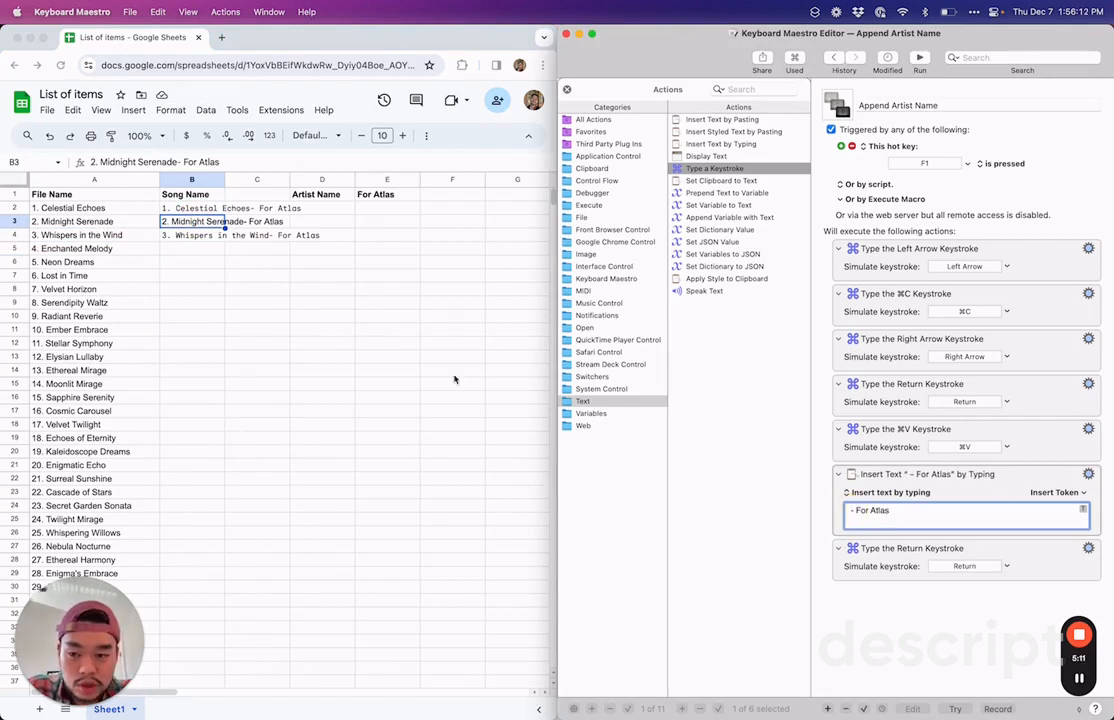
# - Clear the contents of cells B3:B5 in the spreadsheet
pyautogui.click(207, 252)
pyautogui.moveTo(170, 220); pyautogui.dragTo(198, 249)
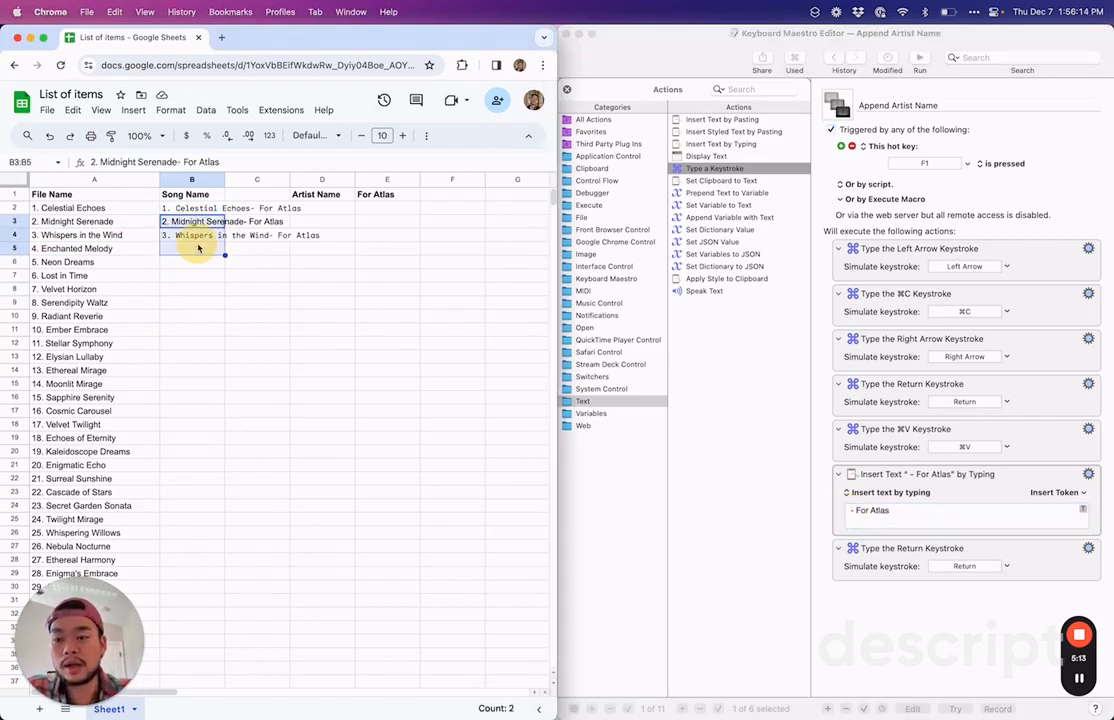
pyautogui.press('Delete')
# - Run the macro repeatedly from B3 to fill the Song Name column down to B7
pyautogui.click(201, 222)
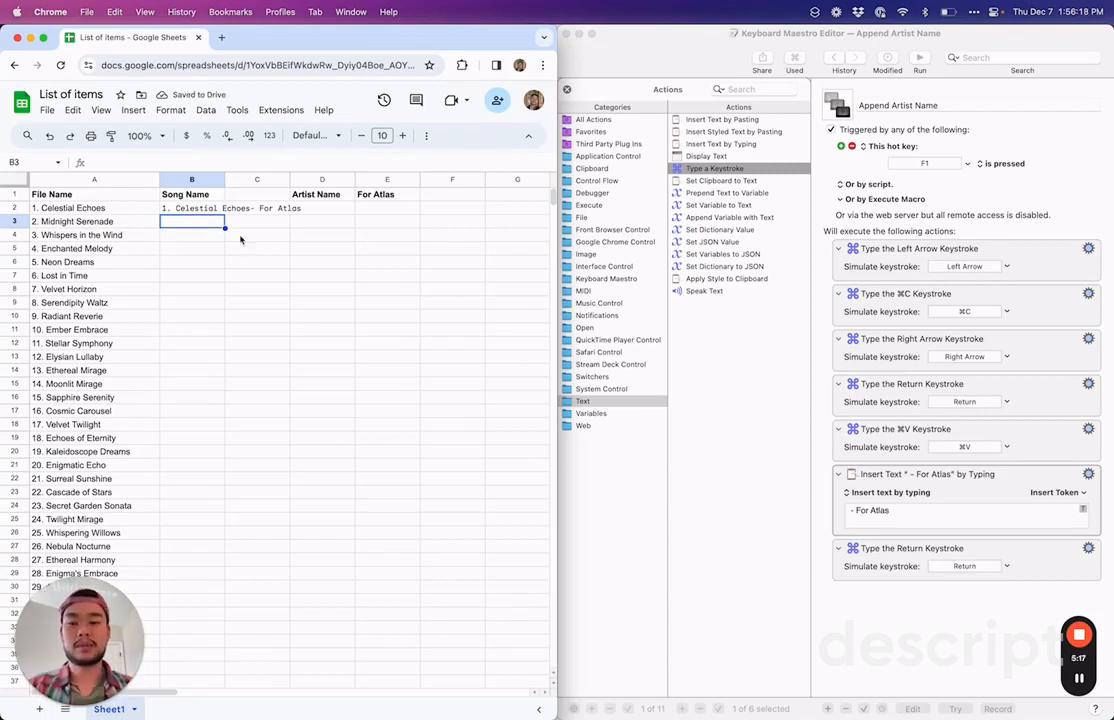
pyautogui.press('F1')
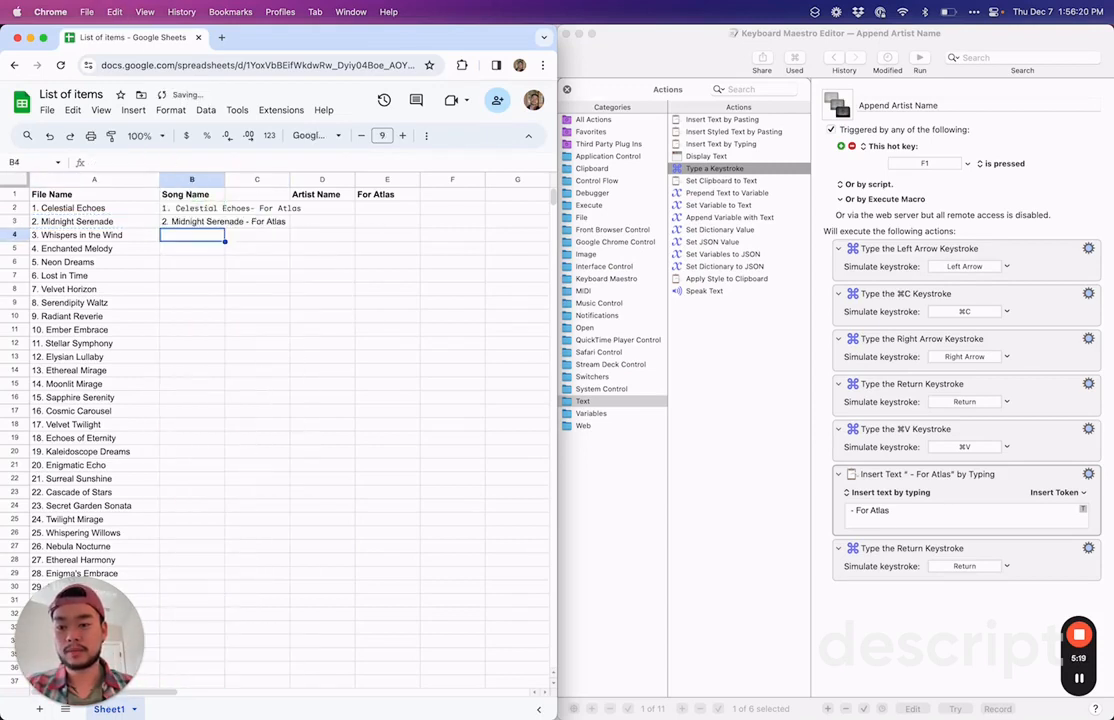
pyautogui.press('F1')
pyautogui.press('F1')
pyautogui.press('F1')
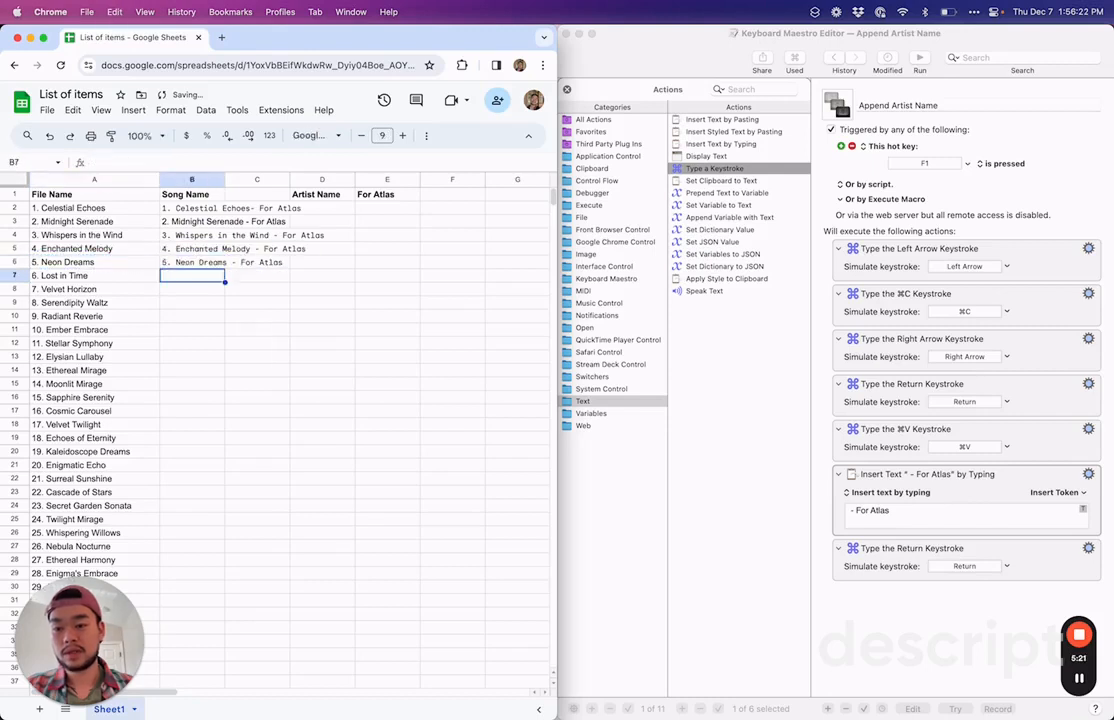
pyautogui.press('F1')
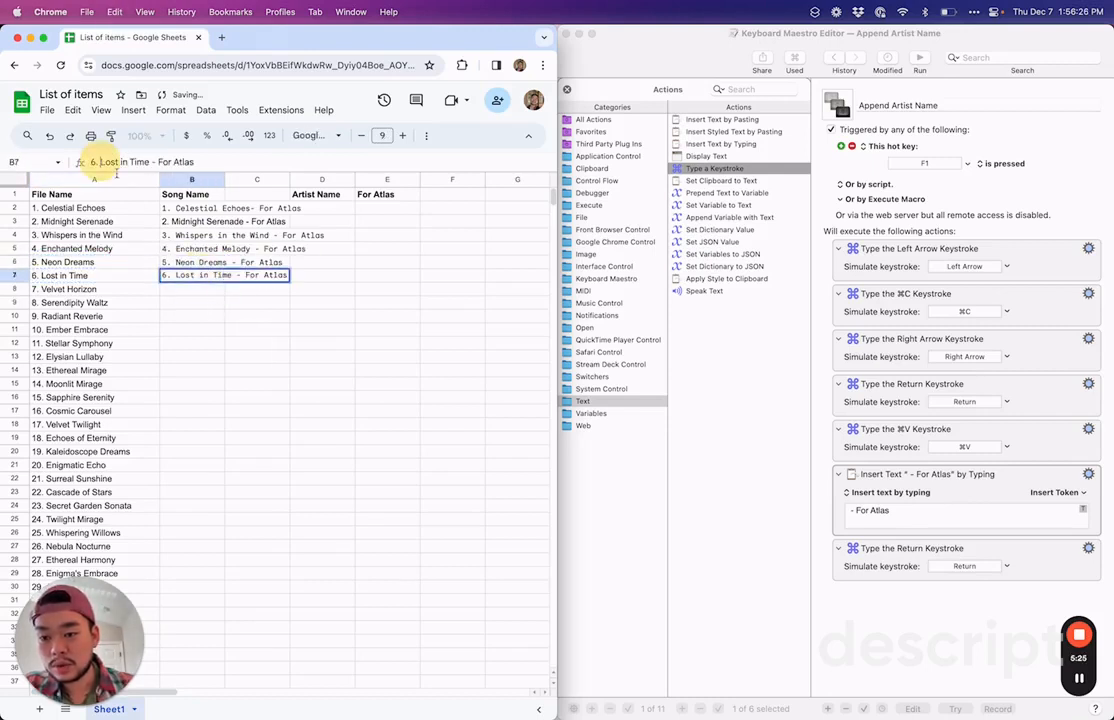
# - Review the generated entries in the Song Name column and apply the default font to the entire sheet
pyautogui.click(172, 219)
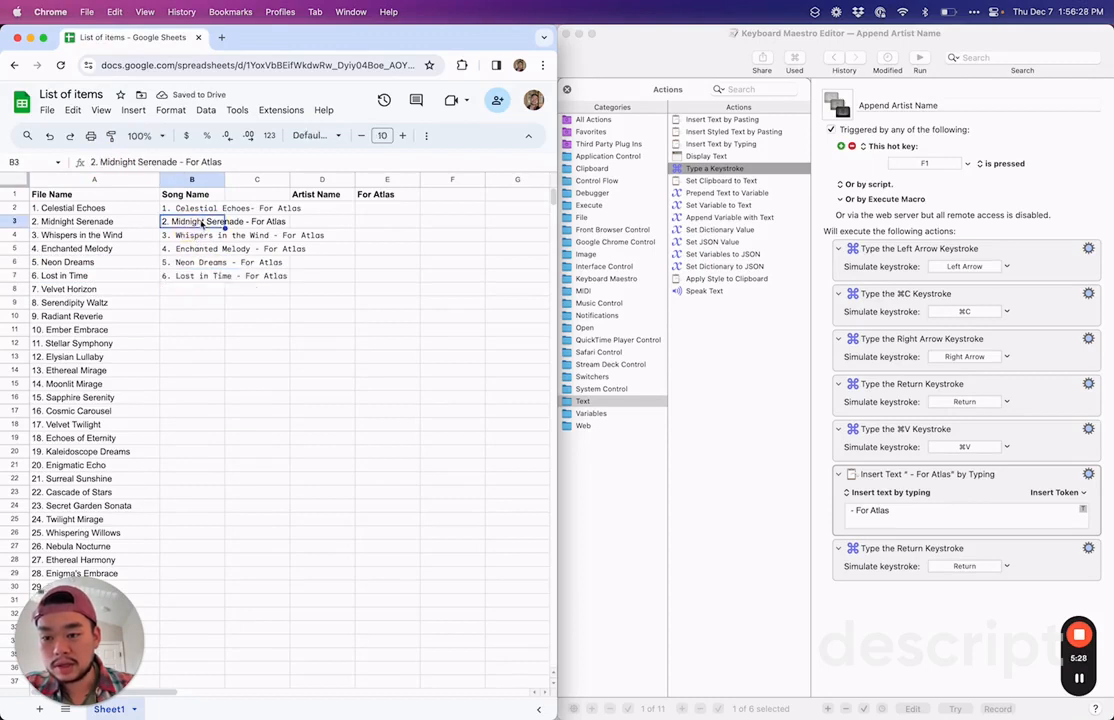
pyautogui.click(203, 210)
pyautogui.click(206, 315)
pyautogui.click(206, 344)
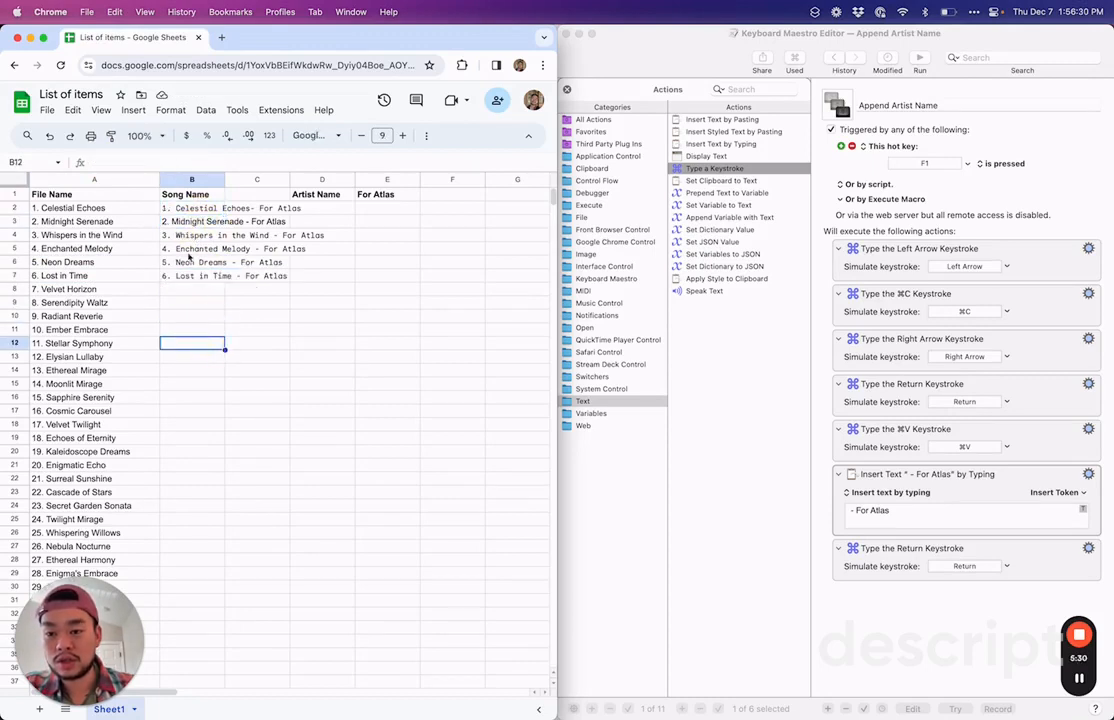
pyautogui.moveTo(199, 214); pyautogui.dragTo(200, 279)
pyautogui.click(256, 279)
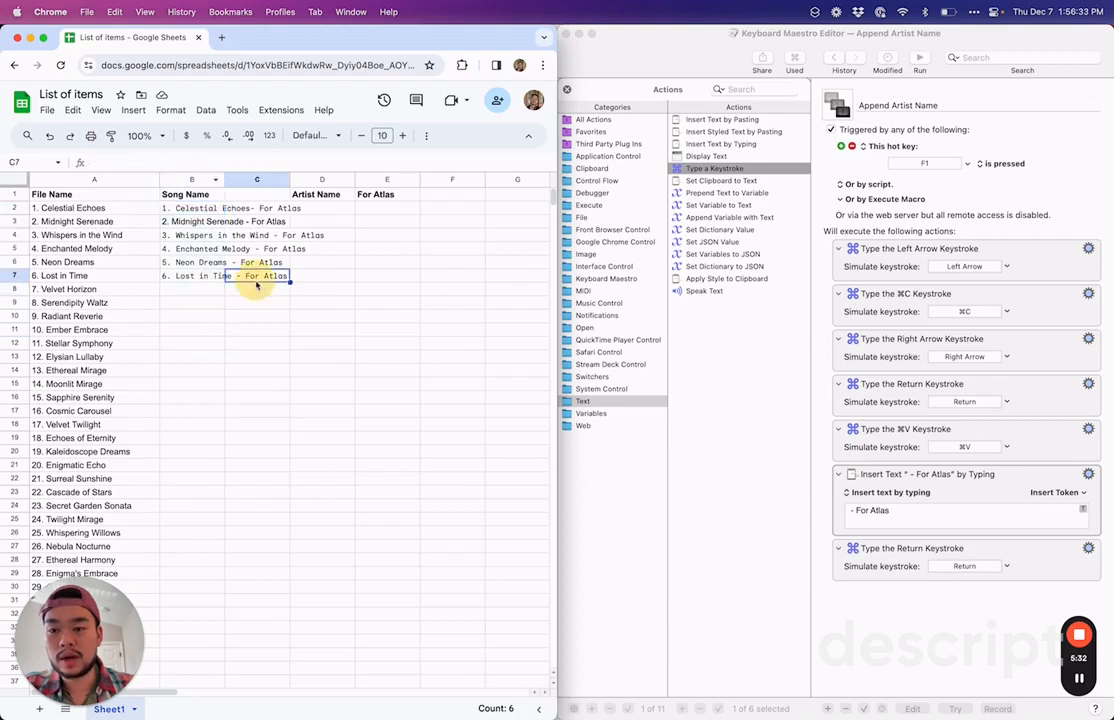
pyautogui.press('super+a')
pyautogui.click(312, 135)
pyautogui.click(340, 211)
pyautogui.click(231, 318)
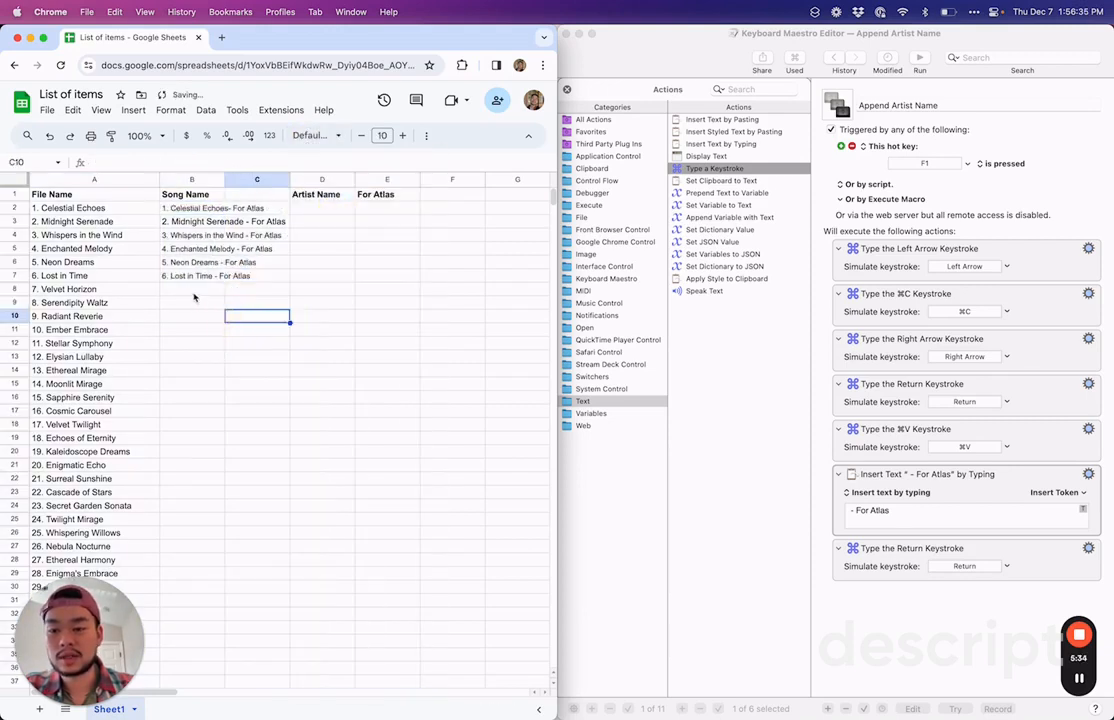
# - Run the macro twice from B8 to fill B8 and B9 of the Song Name column
pyautogui.click(194, 291)
pyautogui.press('F1')
pyautogui.press('F1')
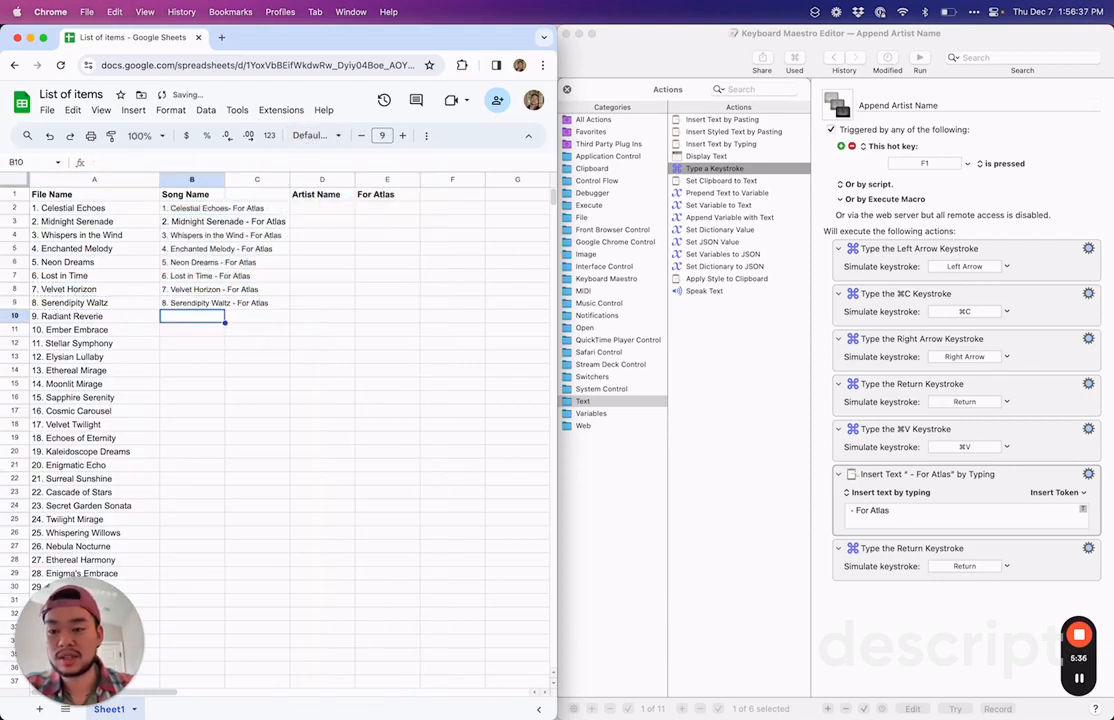
# - Run the macro twice from B10 to fill B10 and B11 of the Song Name column
pyautogui.press('F1')
pyautogui.press('F1')
# - Return to the macro list in Keyboard Maestro and disable the Append Artist Name macro
pyautogui.click(704, 468)
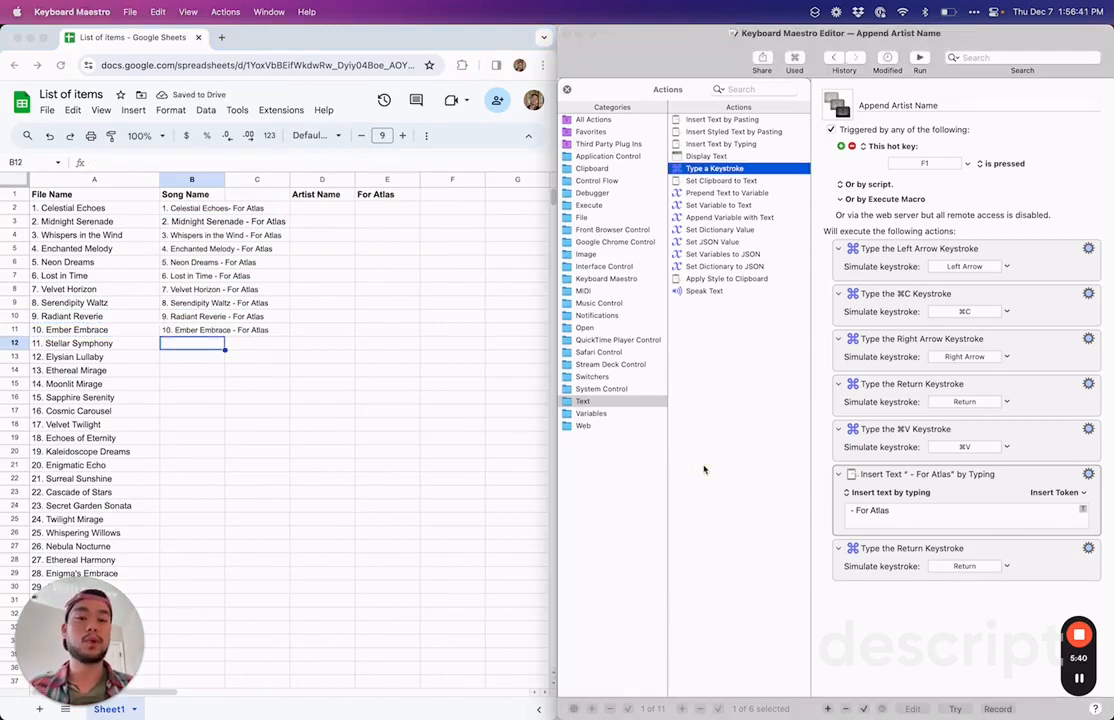
pyautogui.click(566, 90)
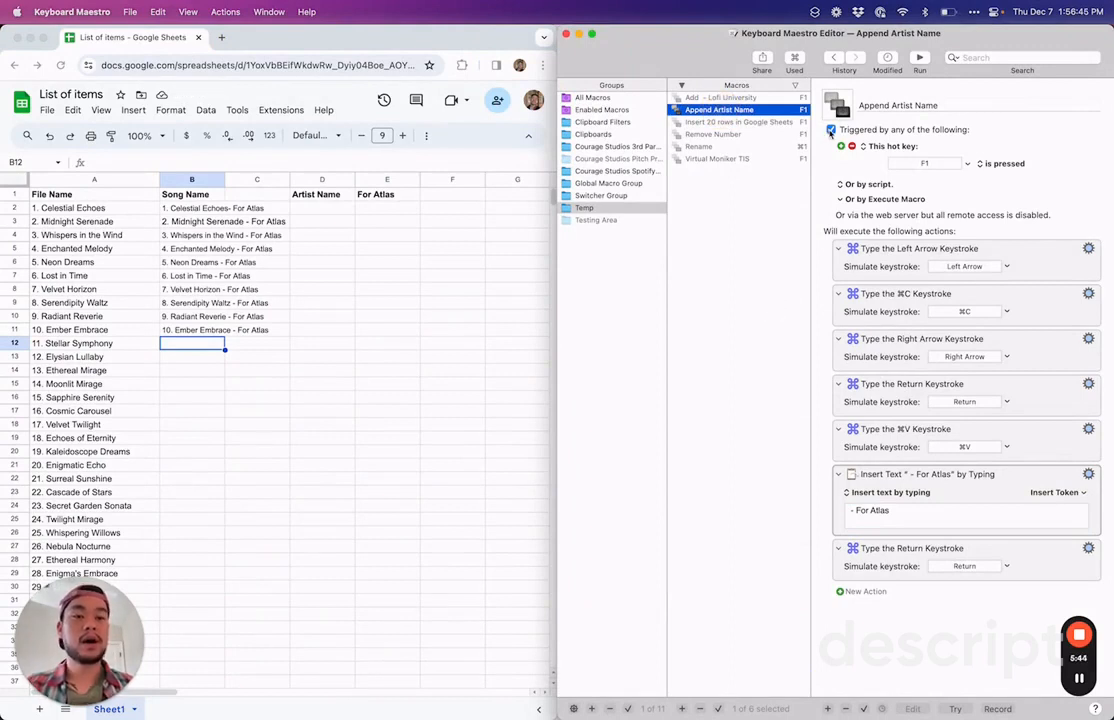
pyautogui.click(831, 130)
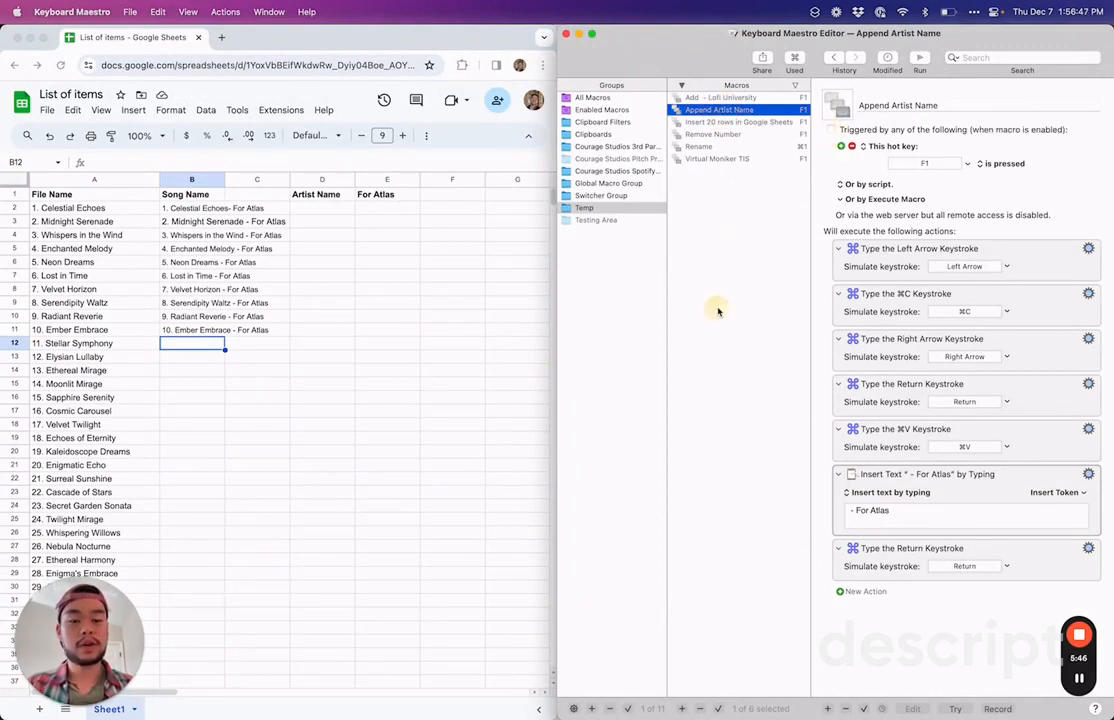
# - Create a macro named "Execute Macro 20x" in the Temp group and assign F2 as its hot key trigger
pyautogui.click(682, 708)
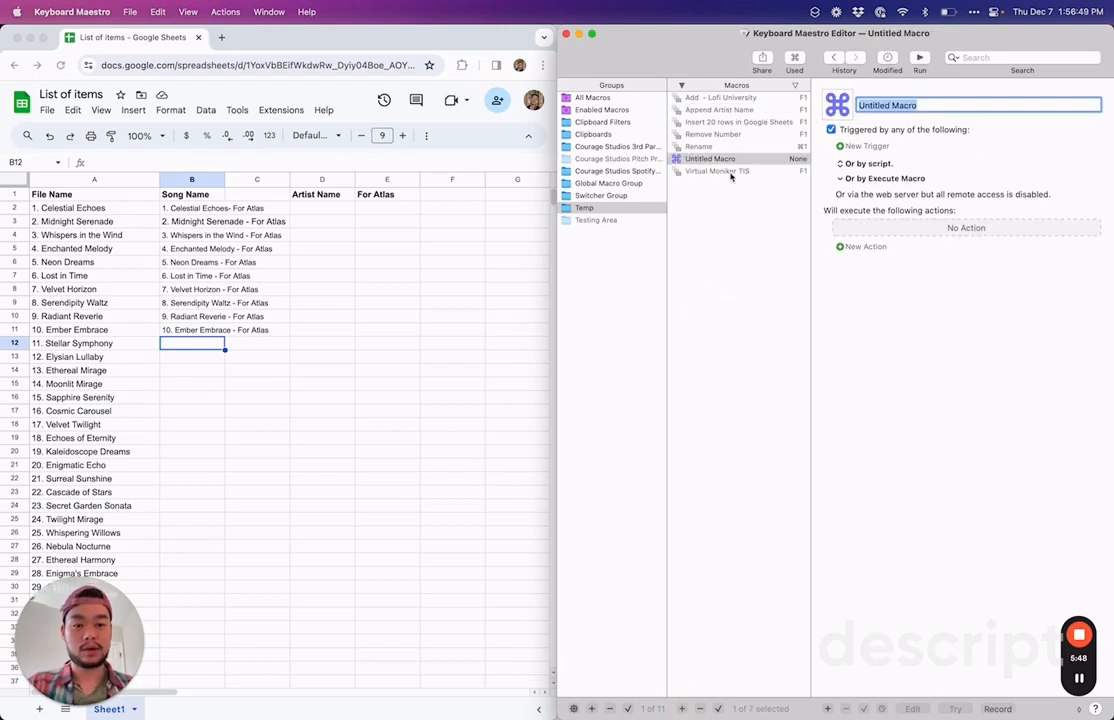
pyautogui.write('Execute Macro 20x')
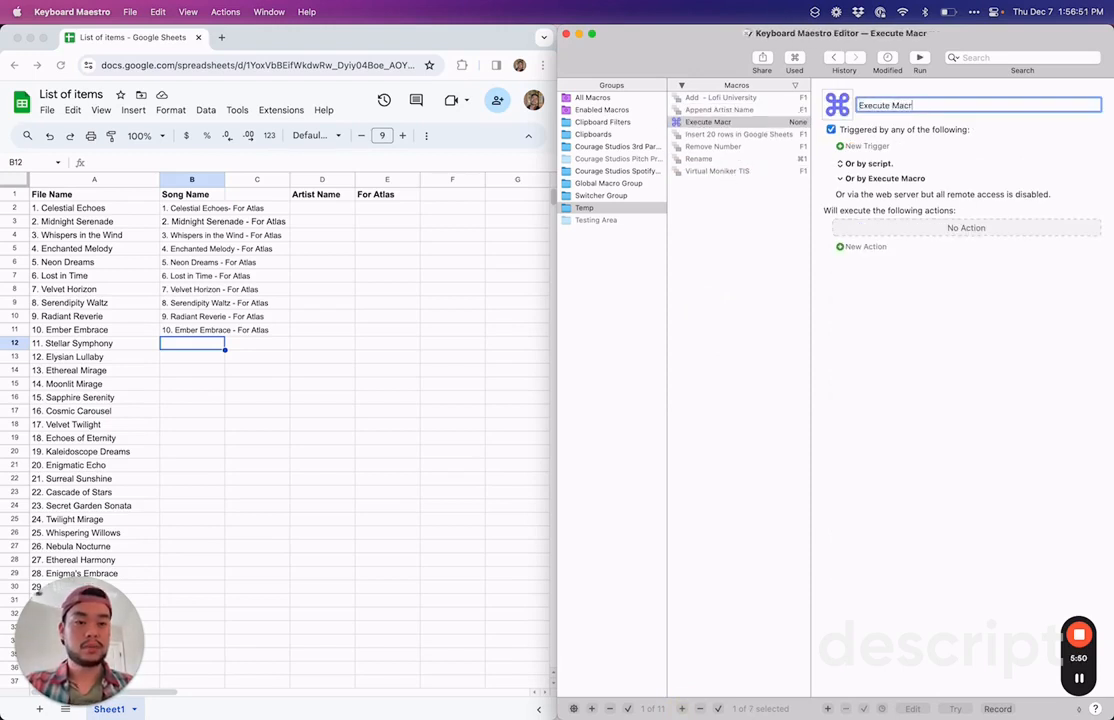
pyautogui.press('Return')
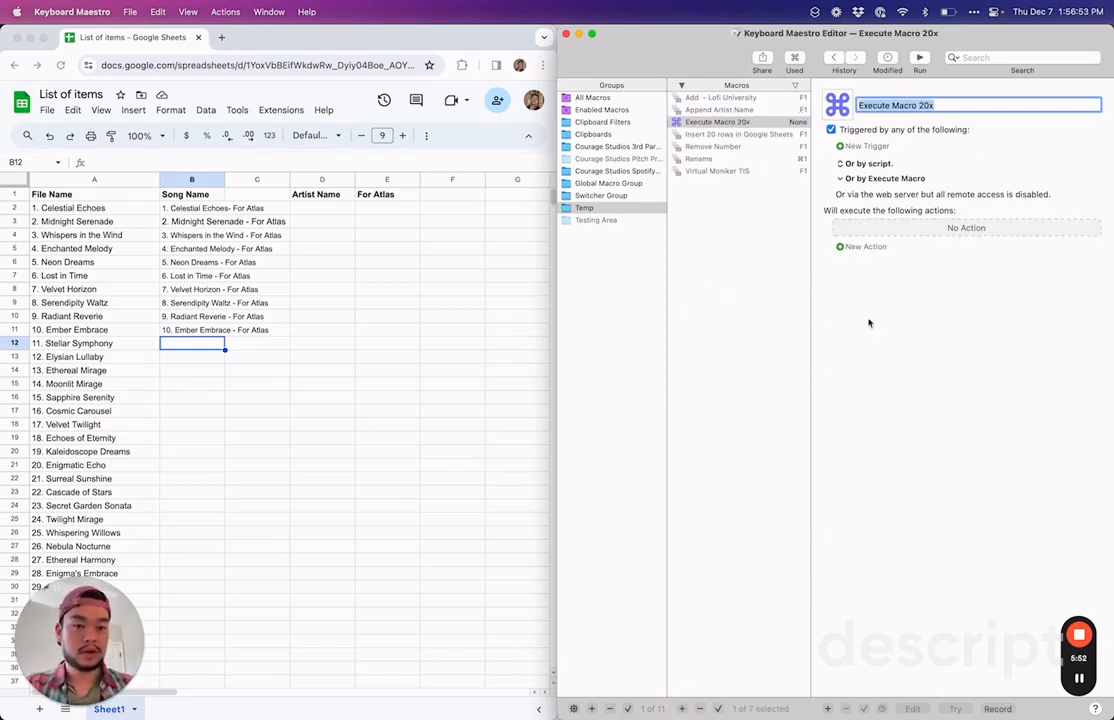
pyautogui.click(866, 146)
pyautogui.click(863, 146)
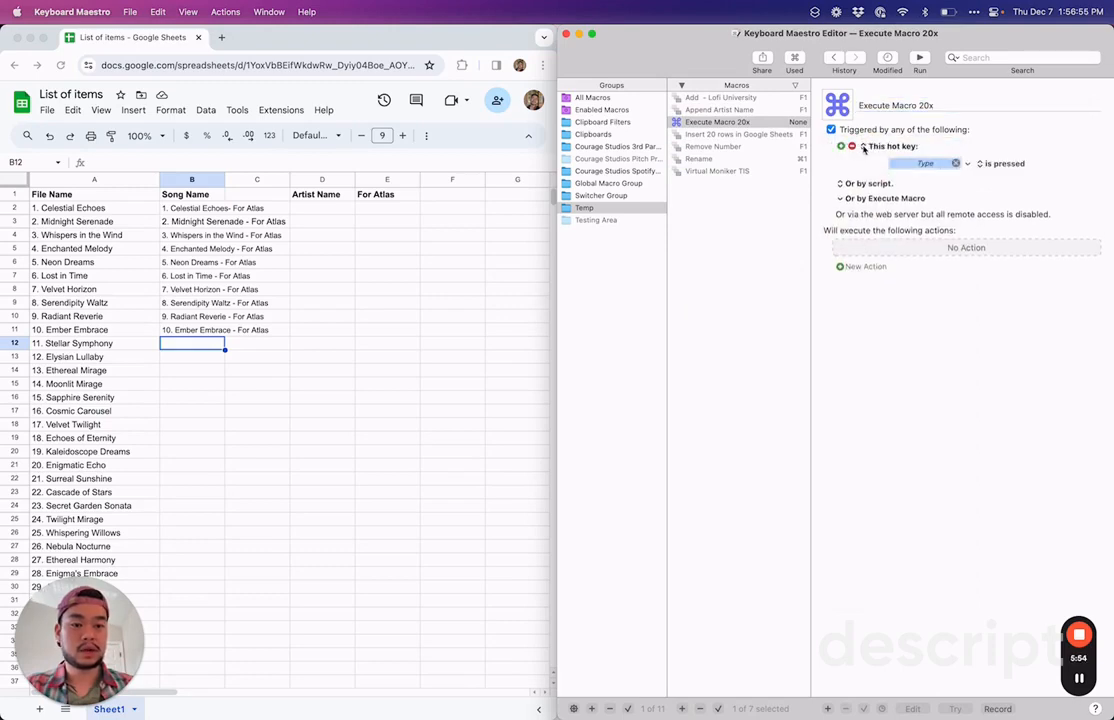
pyautogui.press('F2')
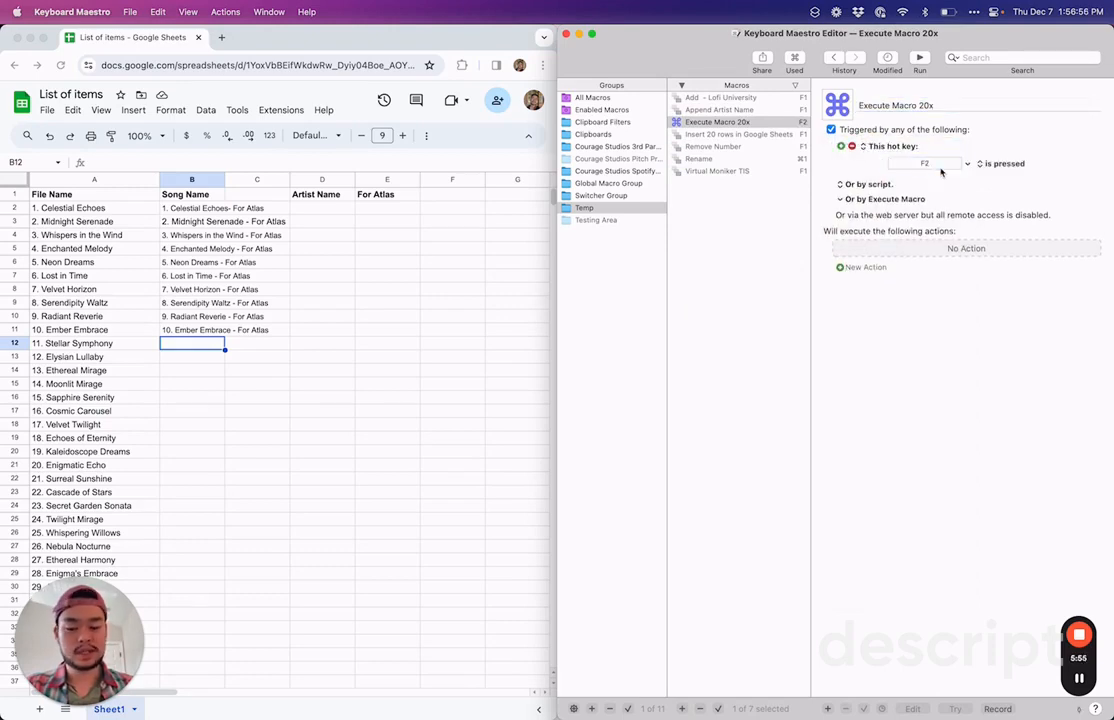
# - Add an Execute a Macro action to Execute Macro 20x that runs the Append Artist Name macro
pyautogui.click(865, 267)
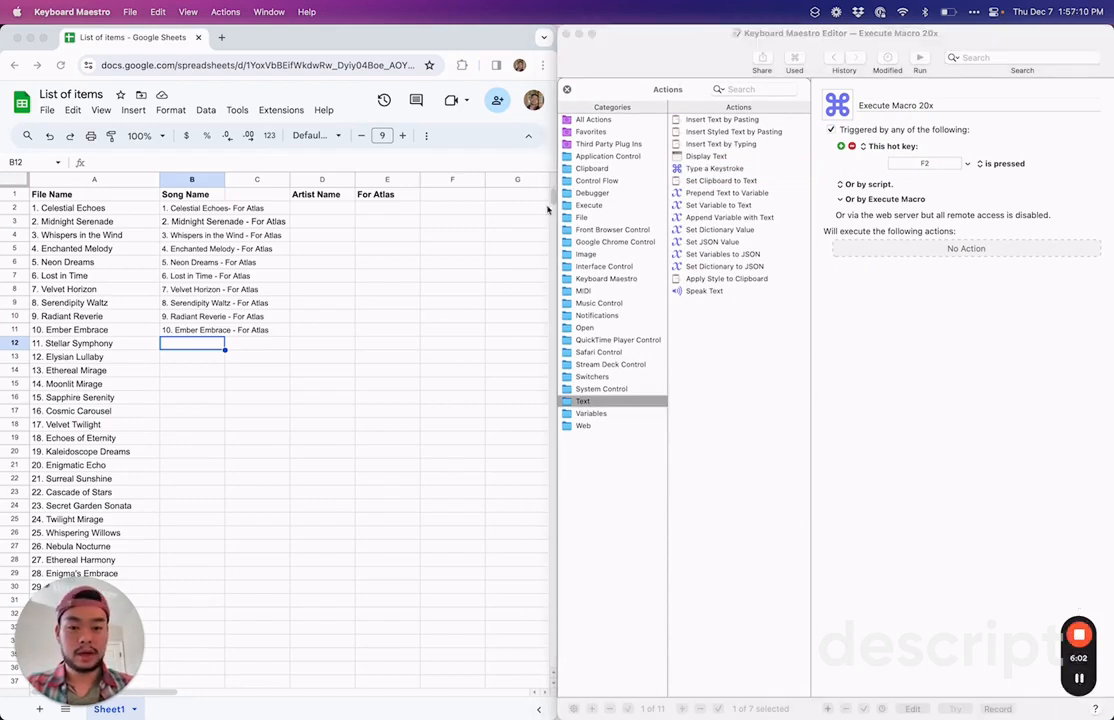
pyautogui.click(615, 284)
pyautogui.click(607, 278)
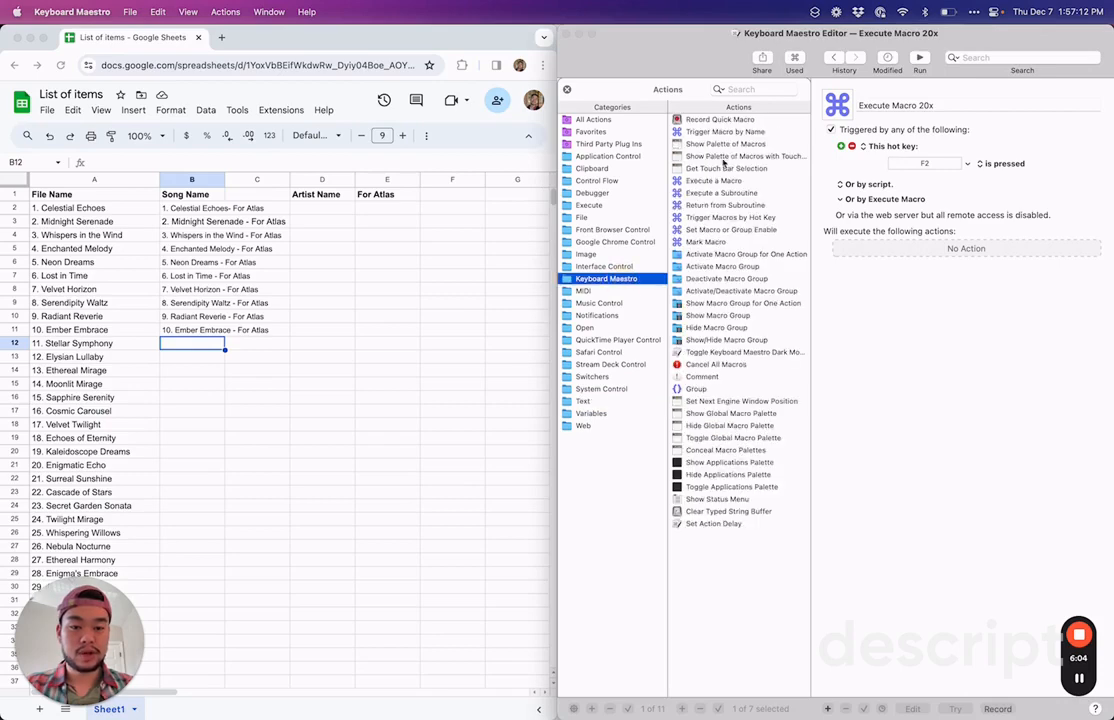
pyautogui.moveTo(740, 180); pyautogui.dragTo(925, 268)
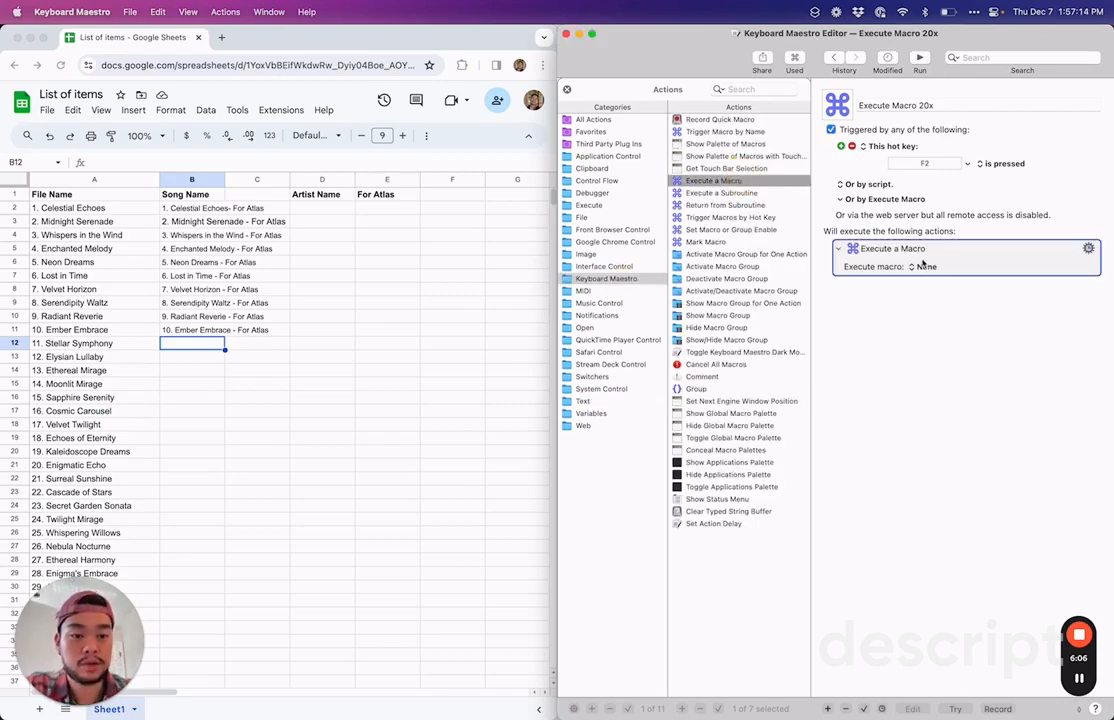
pyautogui.click(925, 268)
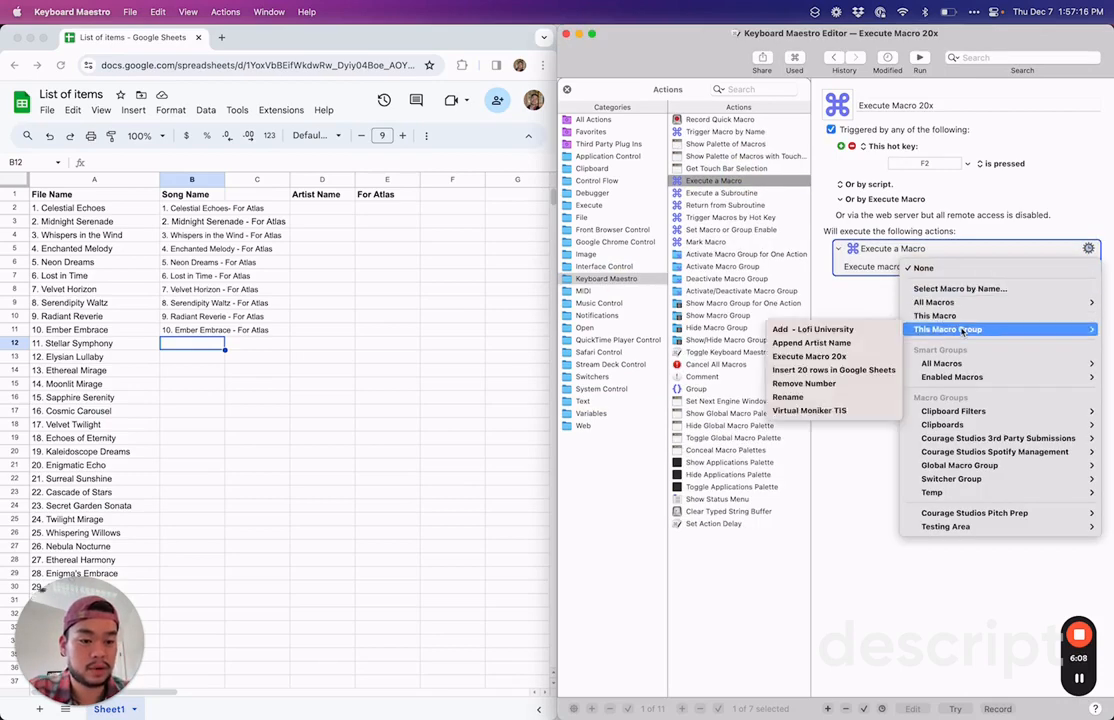
pyautogui.moveTo(940, 492)
pyautogui.click(812, 506)
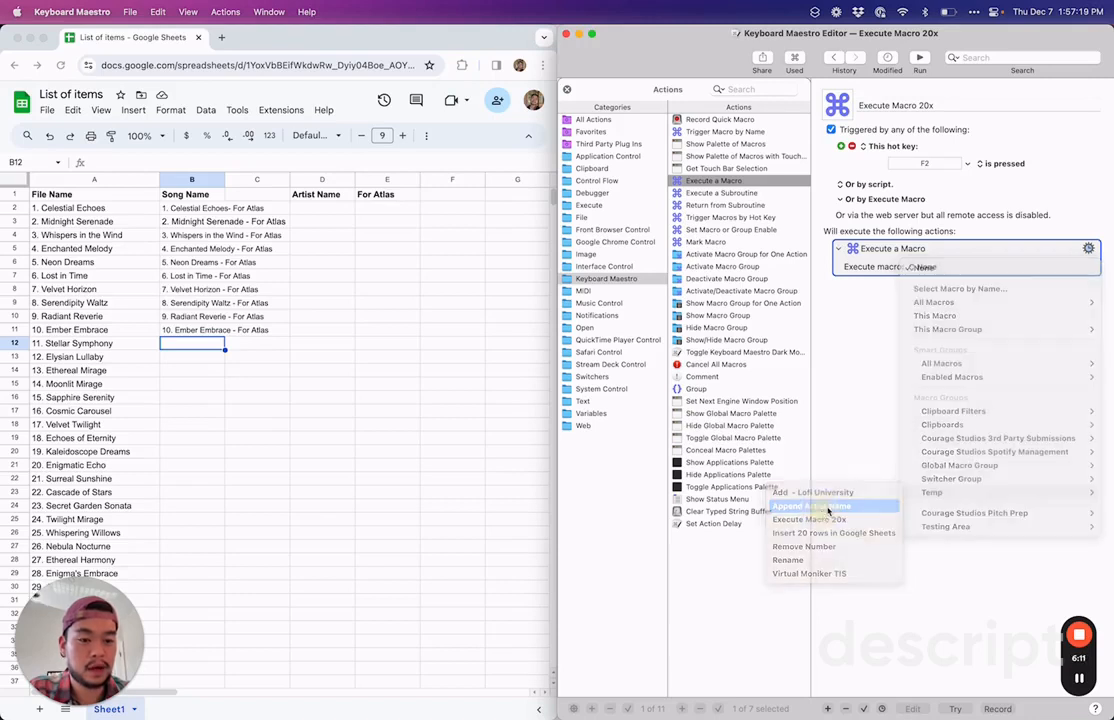
# - Duplicate the Execute Macro "Append Artist Name" action until the macro contains 20 of them
pyautogui.press('super+d')
pyautogui.press('super+d')
pyautogui.press('super+d')
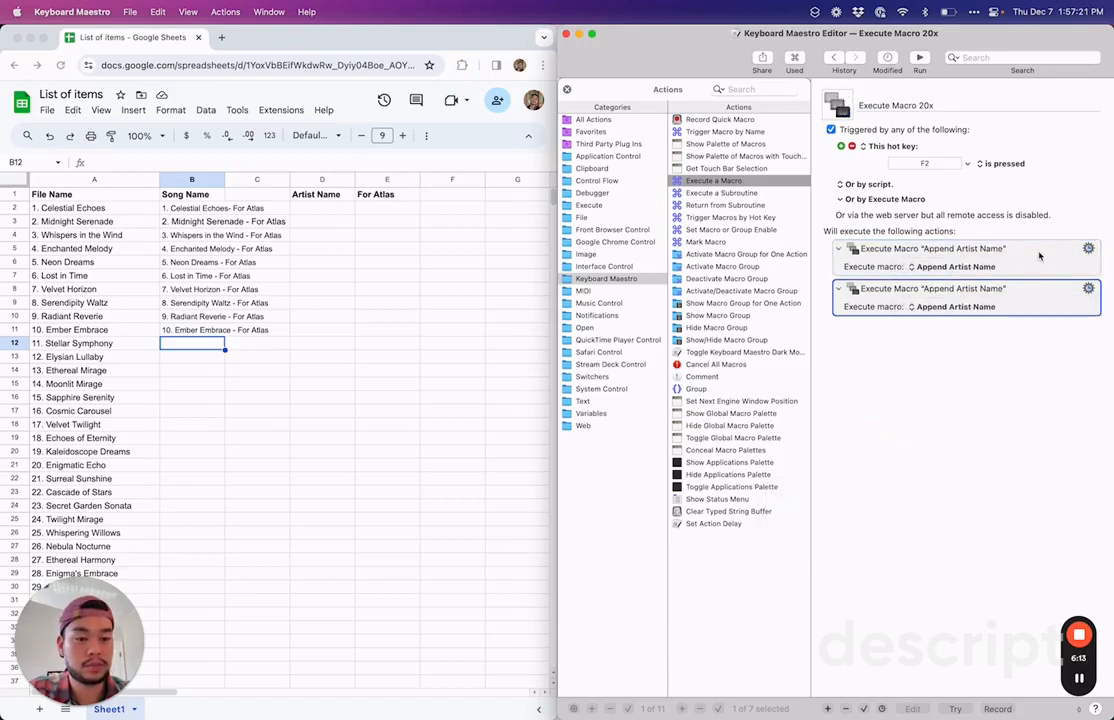
pyautogui.press('super+d')
pyautogui.press('super+d')
pyautogui.press('super+d')
pyautogui.press('super+d')
pyautogui.press('super+d')
pyautogui.press('super+d')
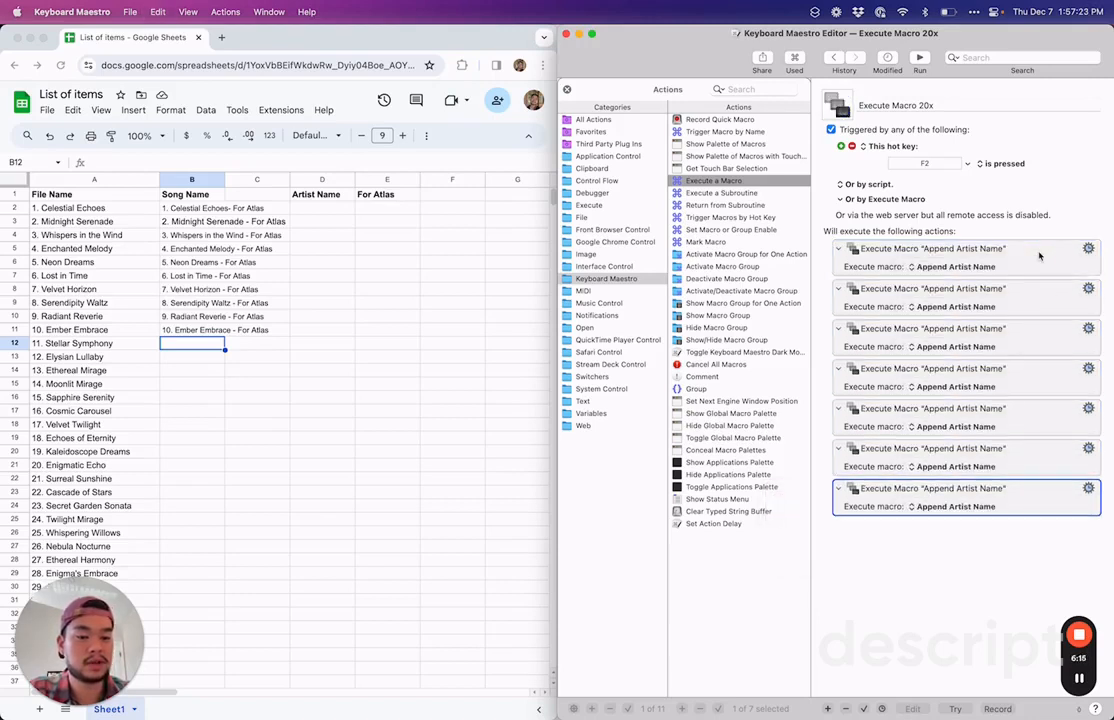
pyautogui.press('super+d')
pyautogui.press('super+d')
pyautogui.press('super+d')
pyautogui.press('super+d')
pyautogui.press('super+d')
pyautogui.press('super+d')
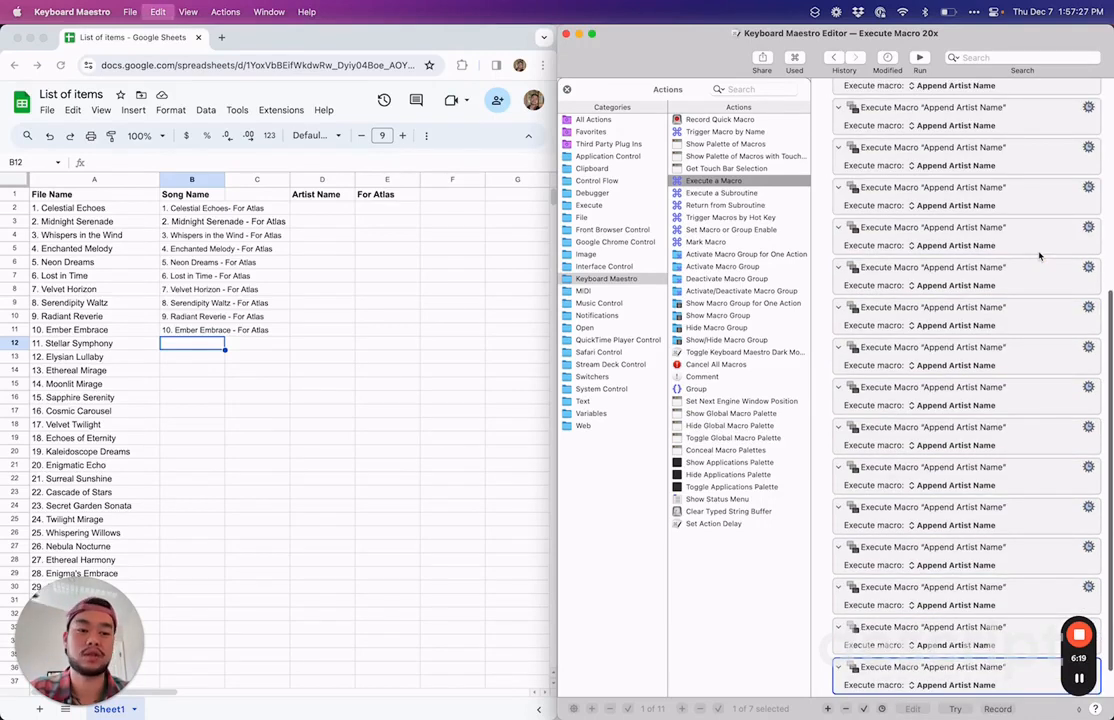
# - Switch to Google Sheets and run Execute Macro 20x starting from B12 to fill the remaining rows of the Song Name column
pyautogui.press('super+Tab')
pyautogui.scroll(8, 964, 225)
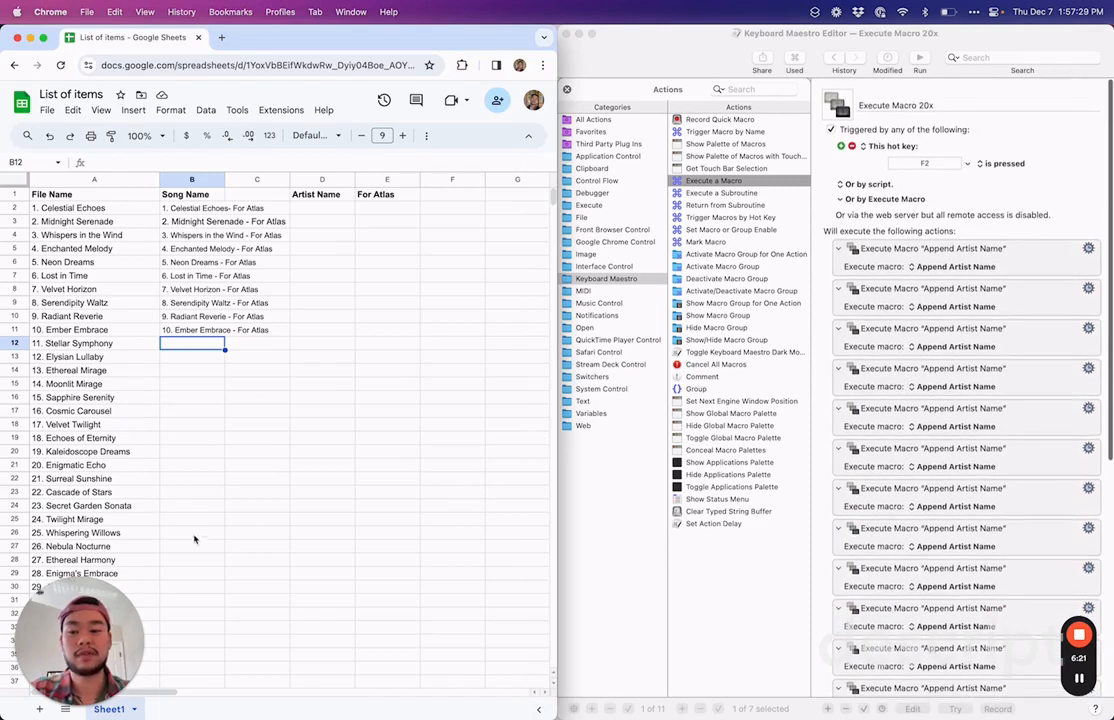
pyautogui.click(198, 347)
pyautogui.click(244, 346)
pyautogui.click(173, 347)
pyautogui.press('F2')
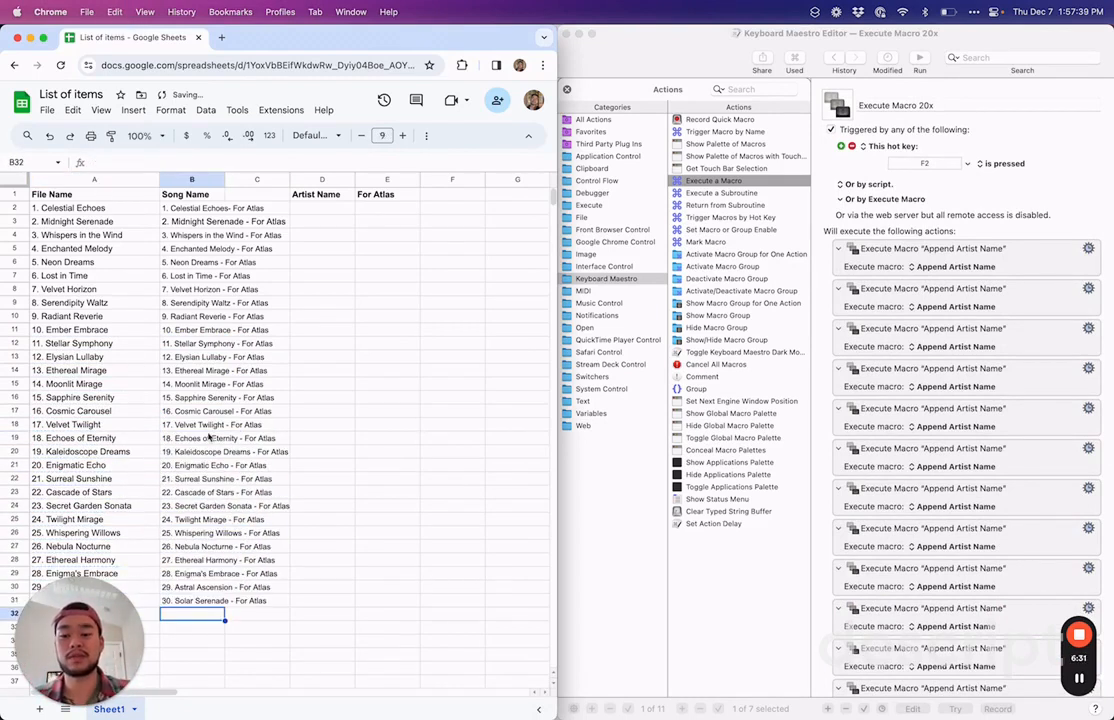
pyautogui.scroll(-7, 209, 437)
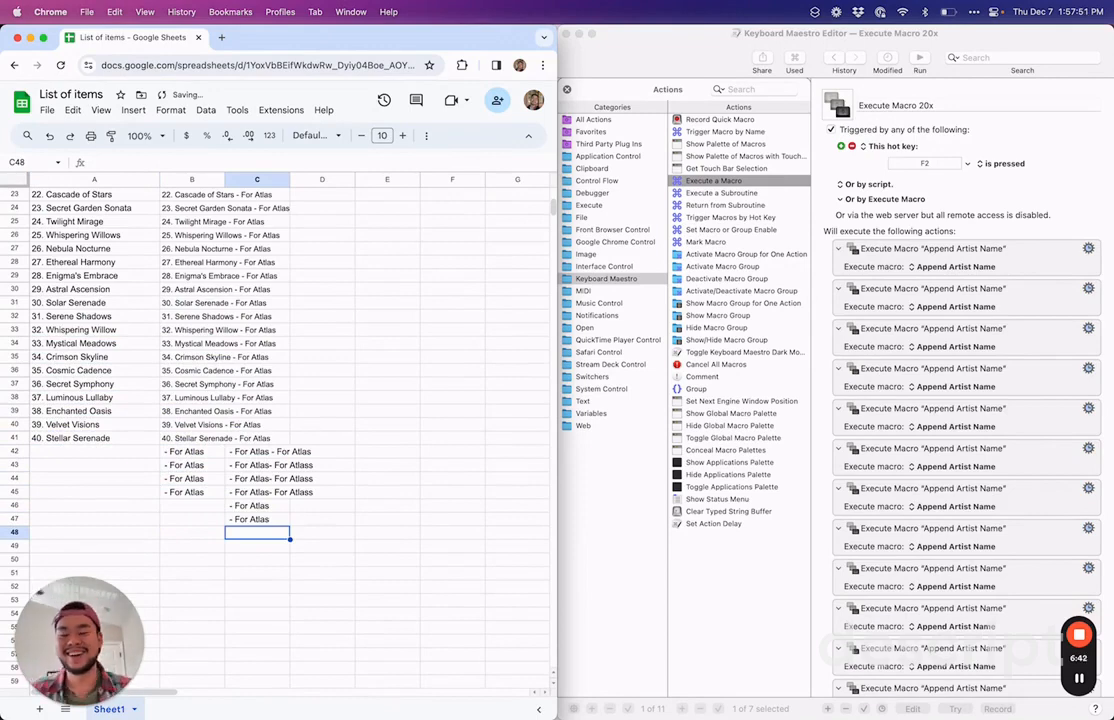
# - Clear the stray "- For Atlas" entries below the song list in B42:D52
pyautogui.moveTo(322, 587); pyautogui.dragTo(208, 457)
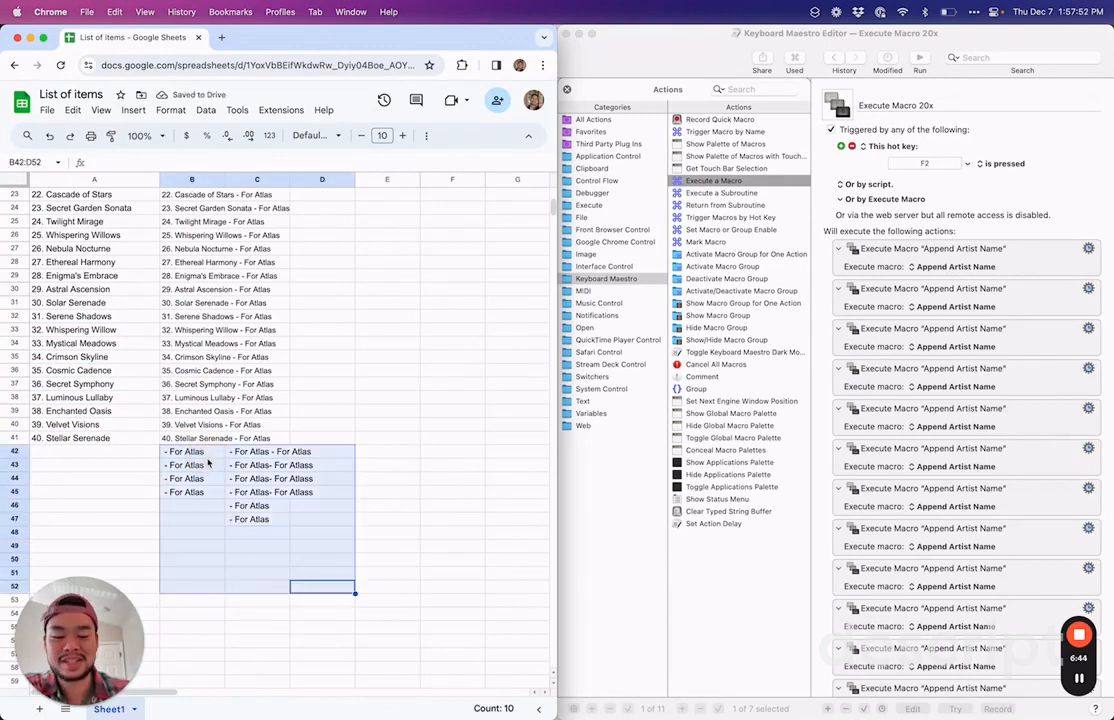
pyautogui.press('Delete')
pyautogui.click(210, 457)
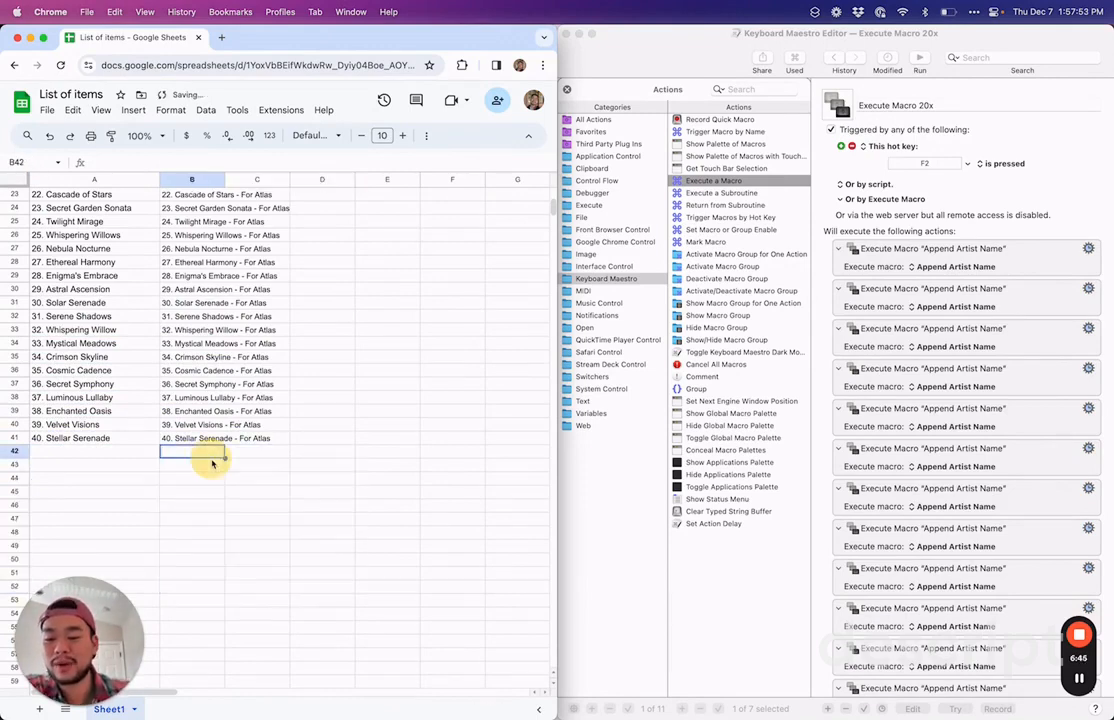
pyautogui.scroll(5, 178, 424)
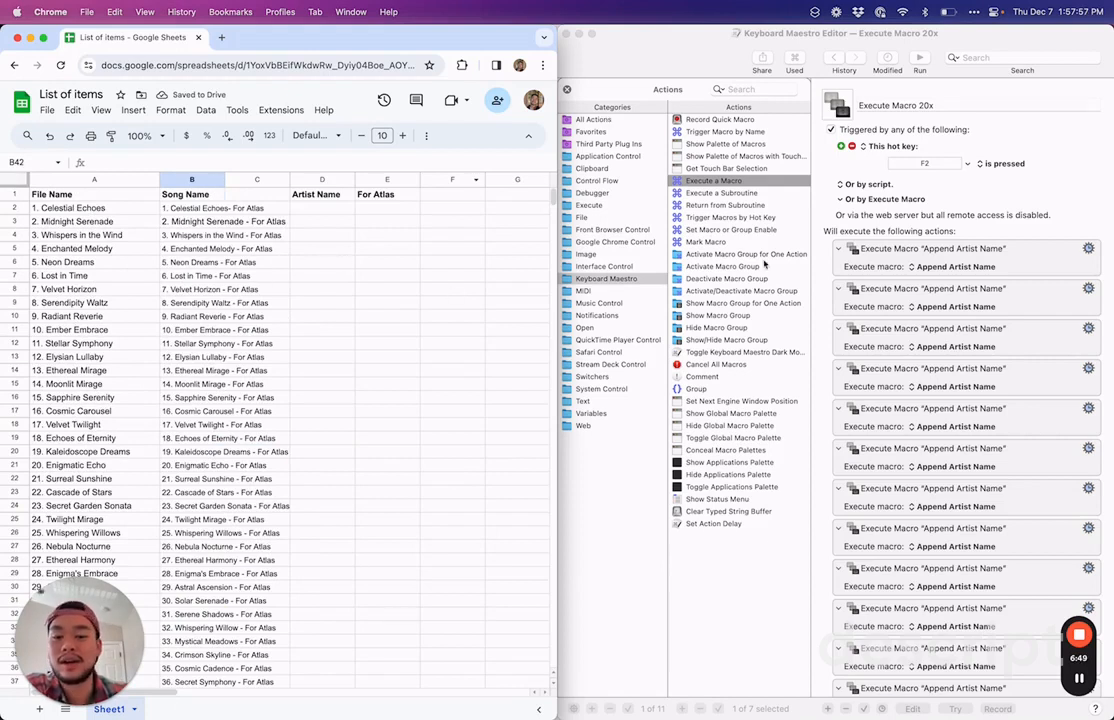
# - Return to the macro list in Keyboard Maestro and open the Append Artist Name macro to review its actions
pyautogui.click(697, 47)
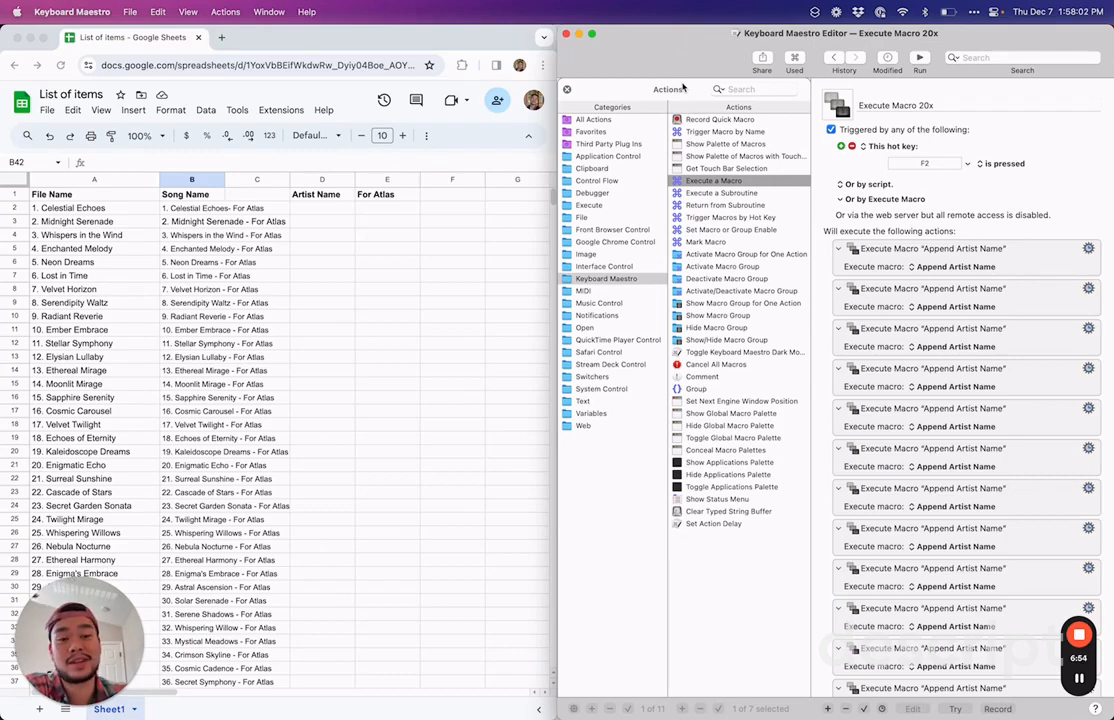
pyautogui.click(566, 91)
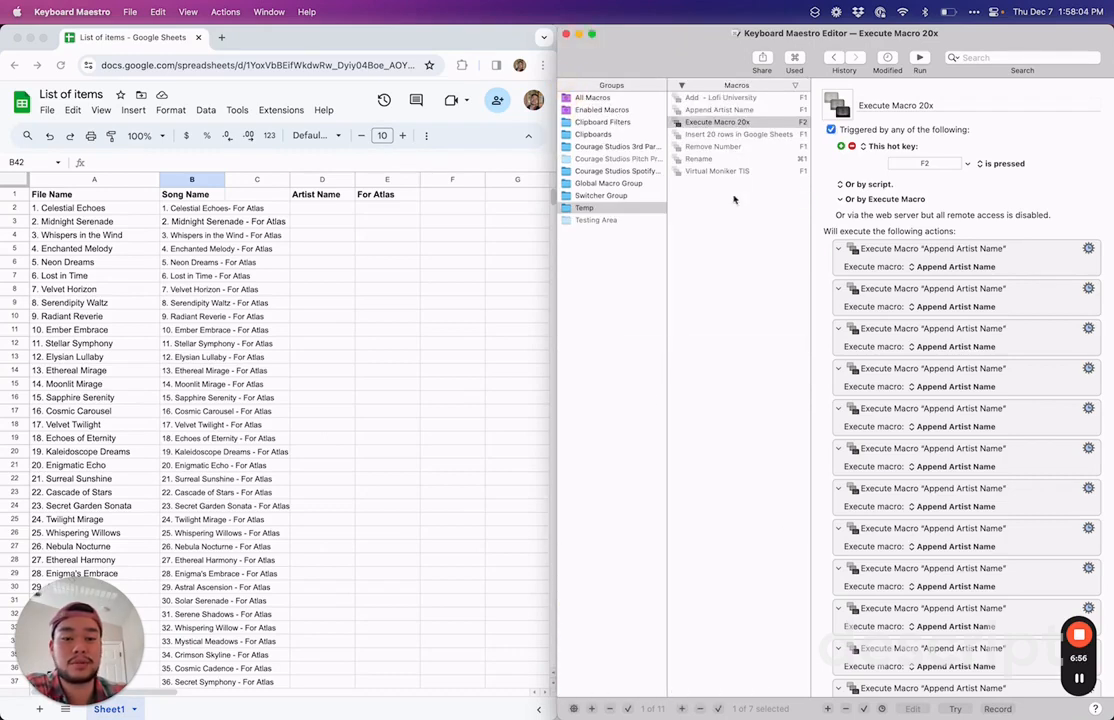
pyautogui.click(745, 110)
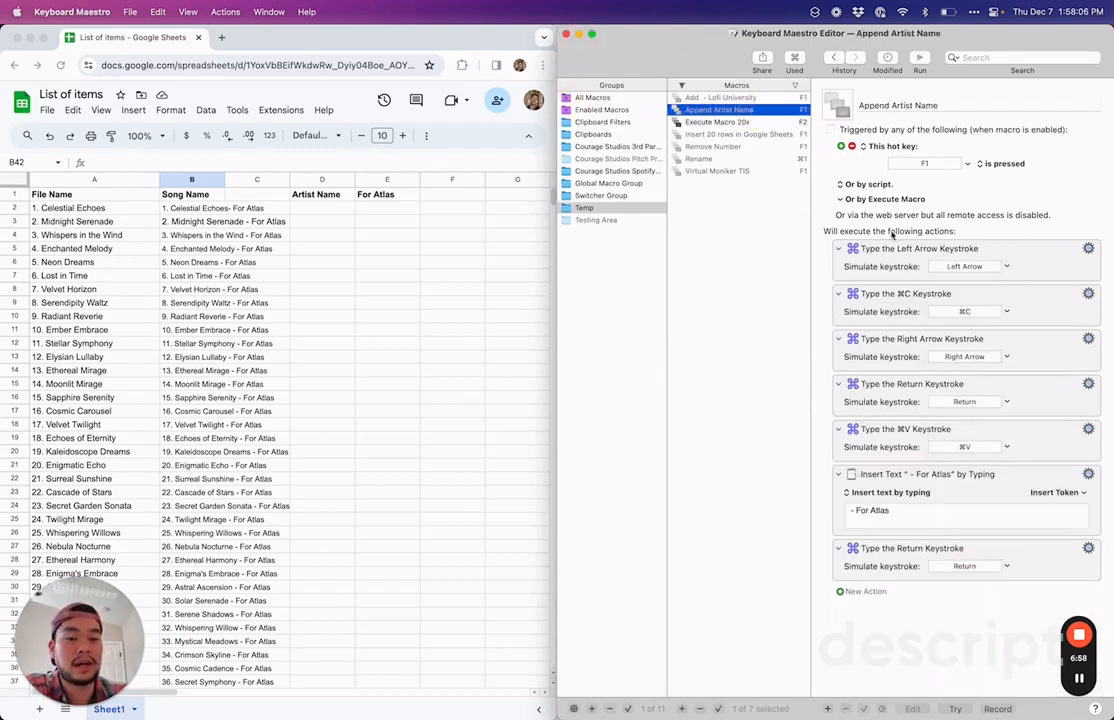